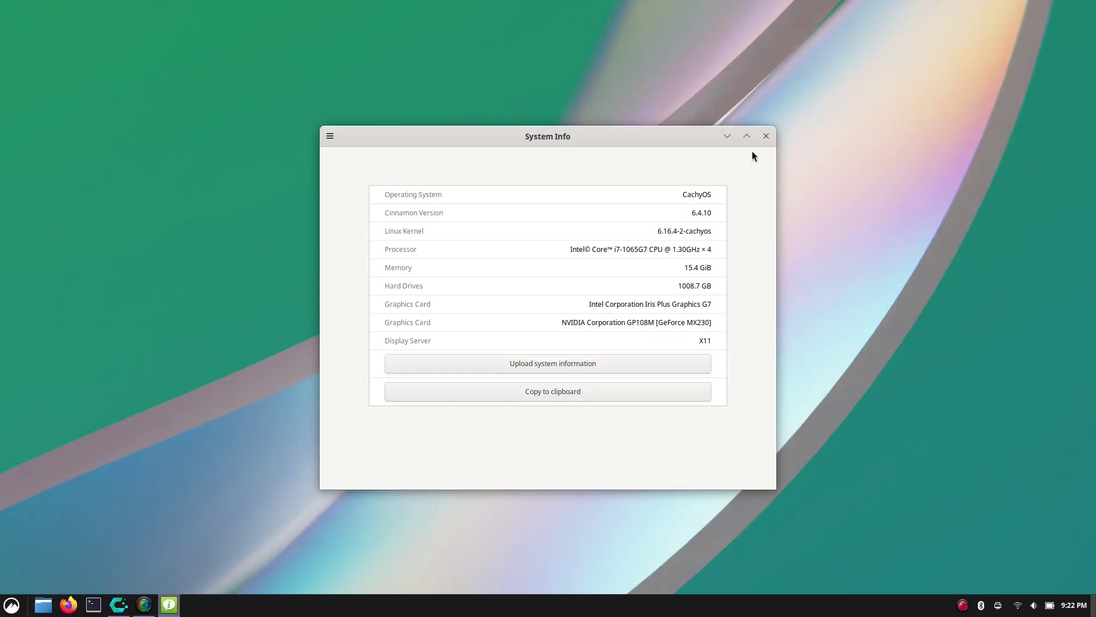
# - Close the System Info window and look through the application menu's full program list and its categories
pyautogui.click(766, 136)
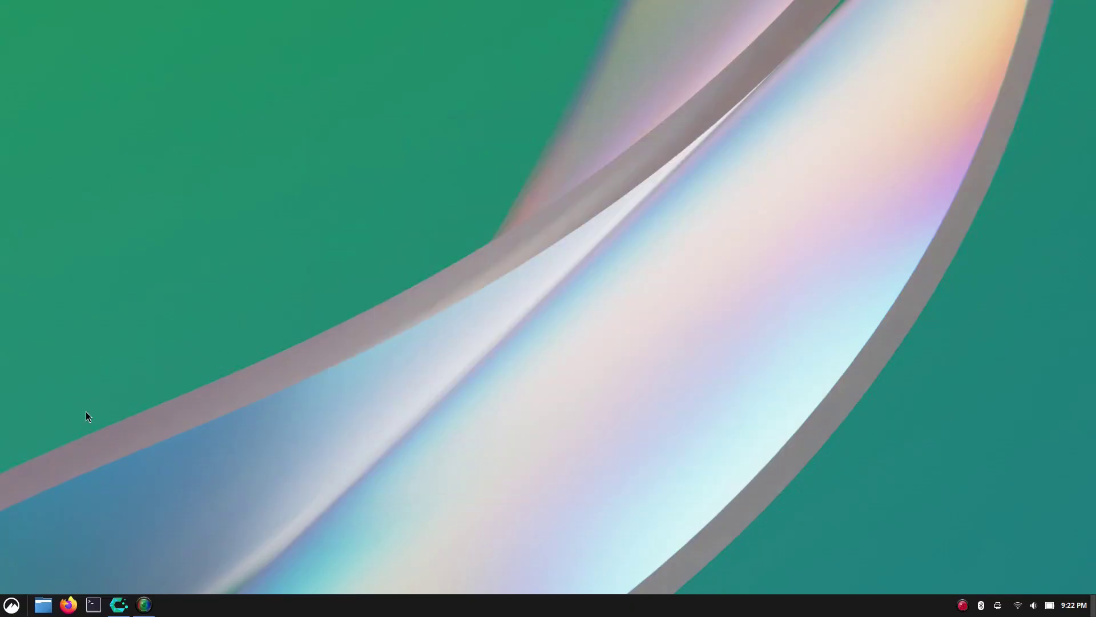
pyautogui.click(12, 605)
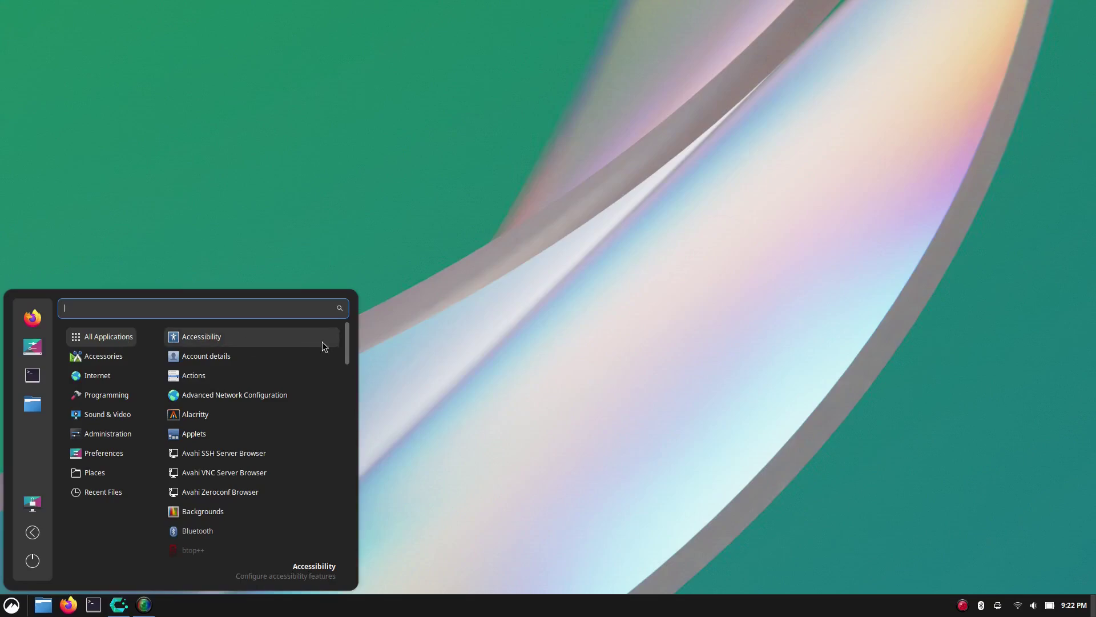
pyautogui.scroll(-1, 348, 342)
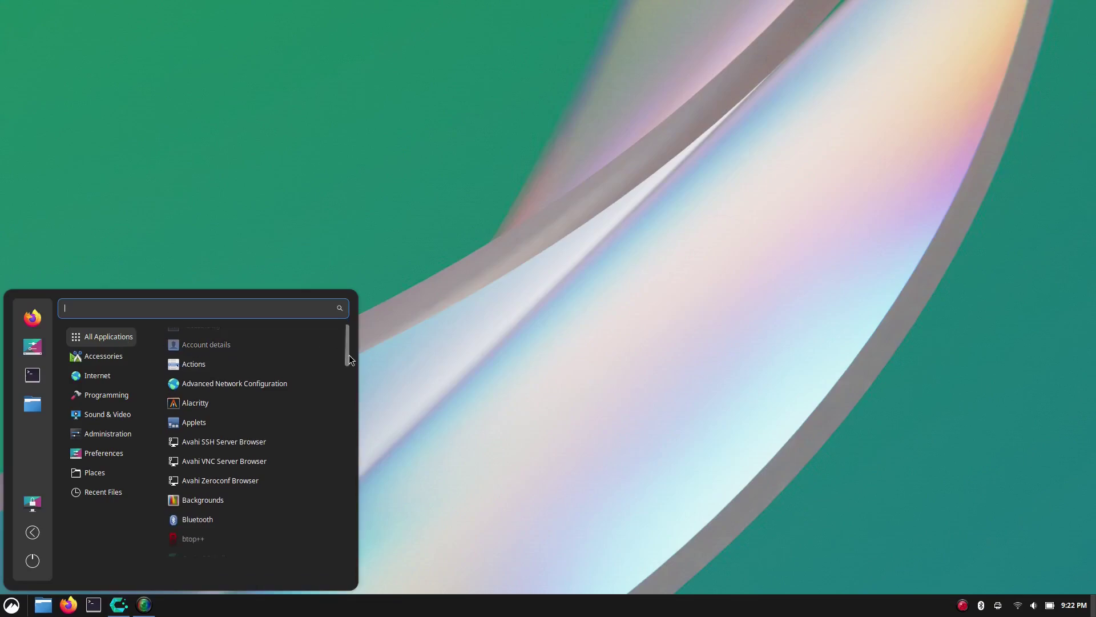
pyautogui.scroll(-5, 350, 394)
pyautogui.scroll(-10, 348, 445)
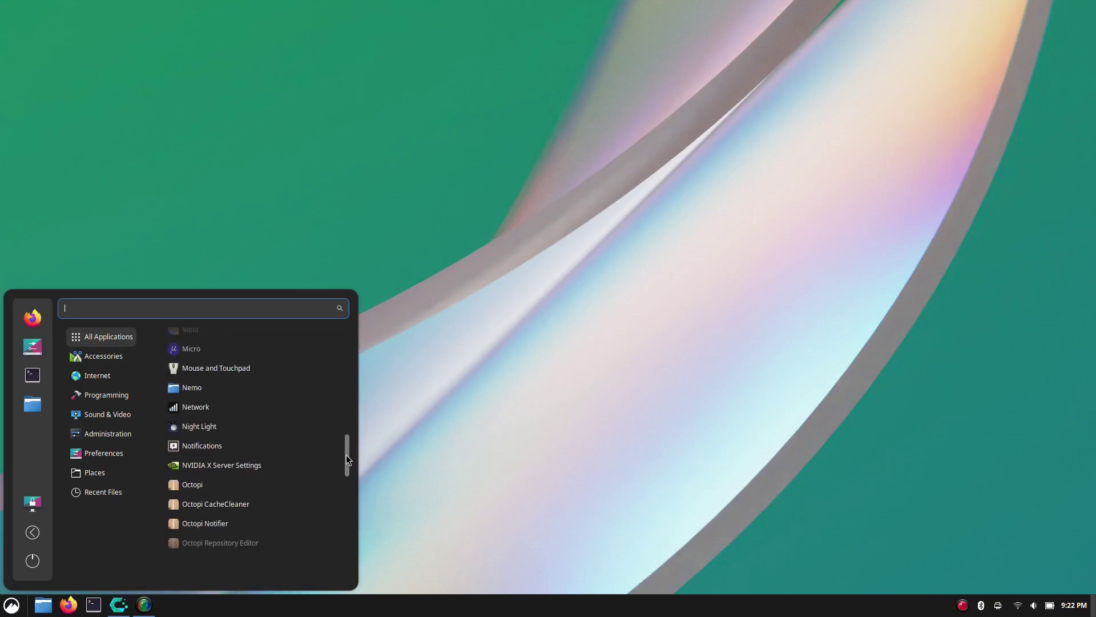
pyautogui.scroll(10, 358, 394)
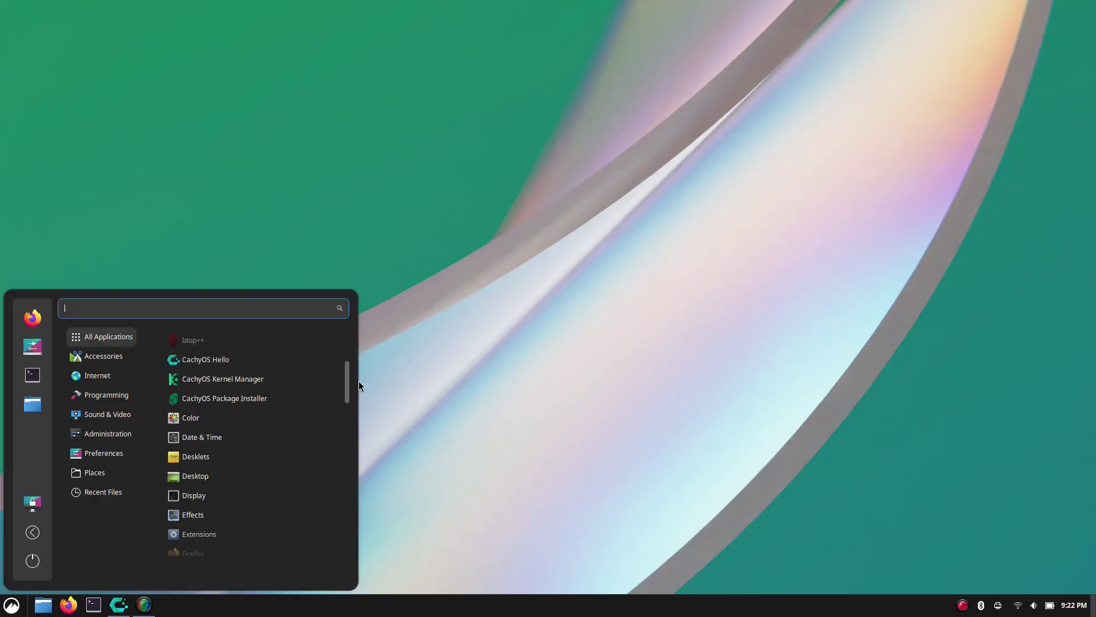
pyautogui.moveTo(104, 364)
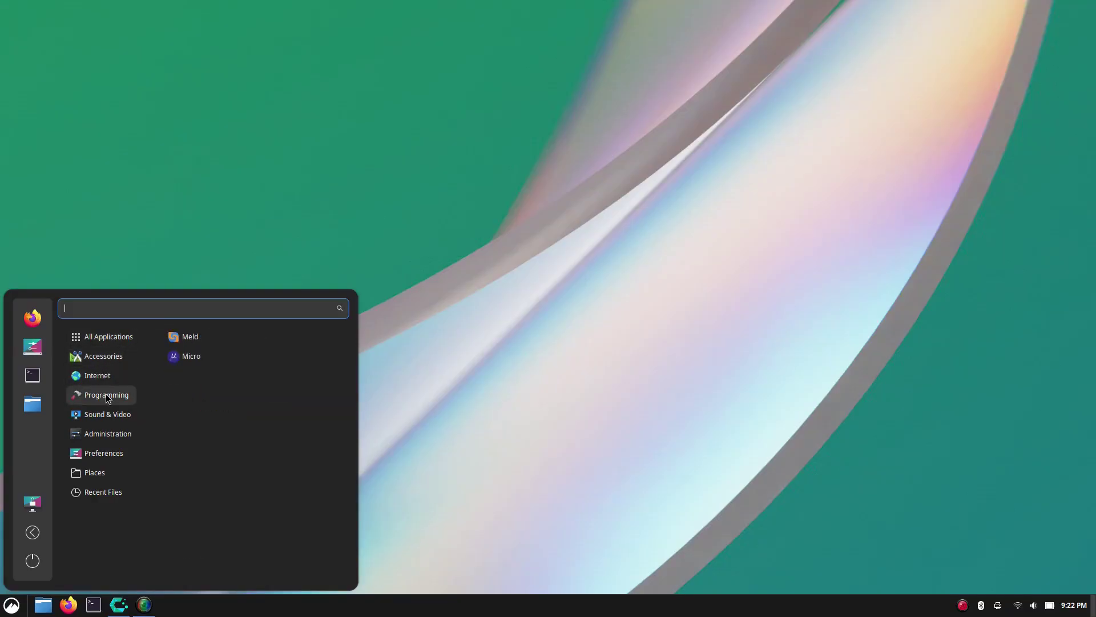
pyautogui.moveTo(98, 480)
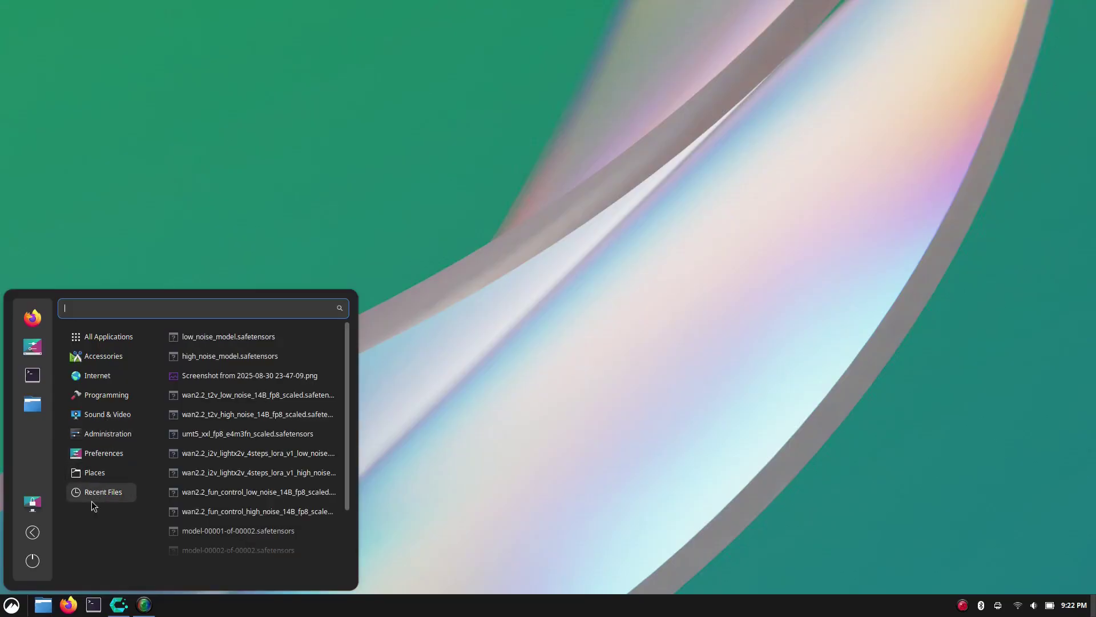
pyautogui.click(9, 608)
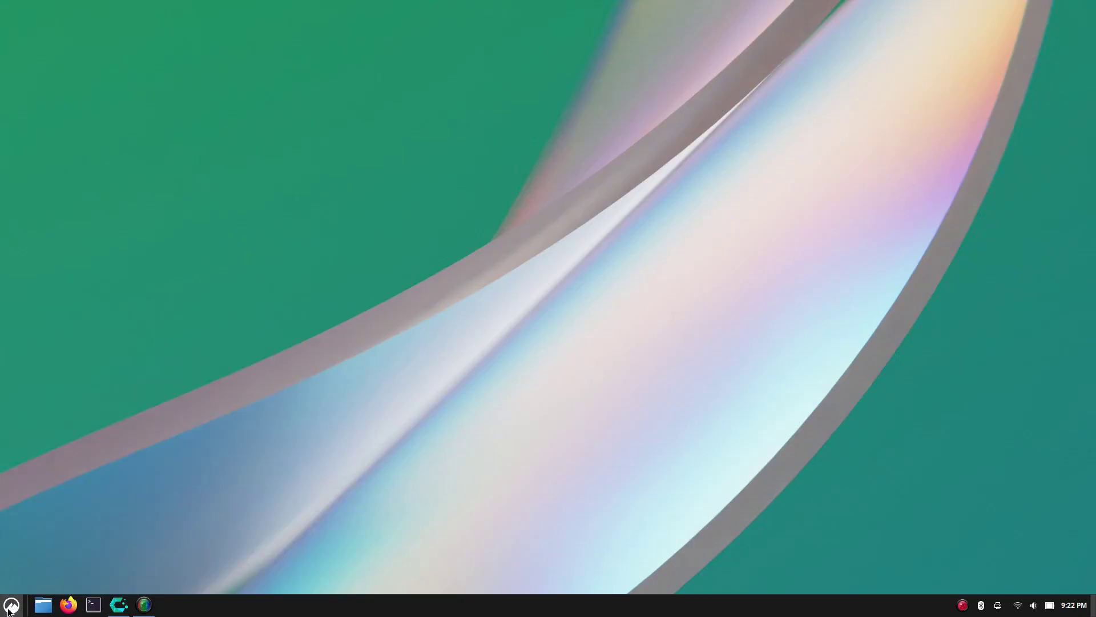
# - Open the Nemo file manager and Firefox in turn, minimizing each, and check what the other pinned launchers are
pyautogui.click(45, 607)
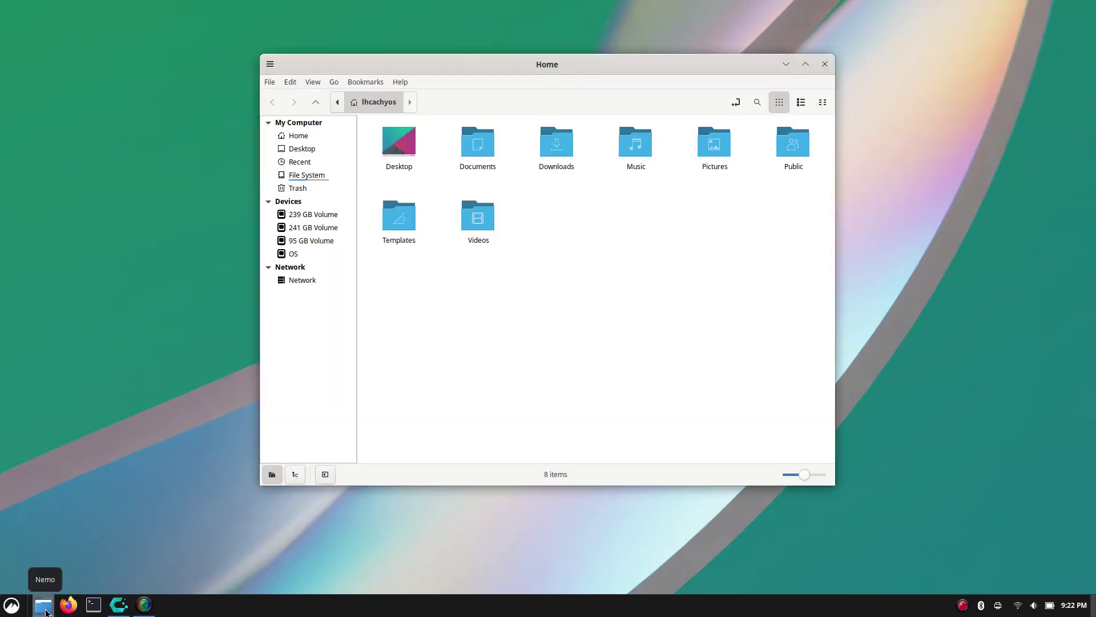
pyautogui.click(44, 606)
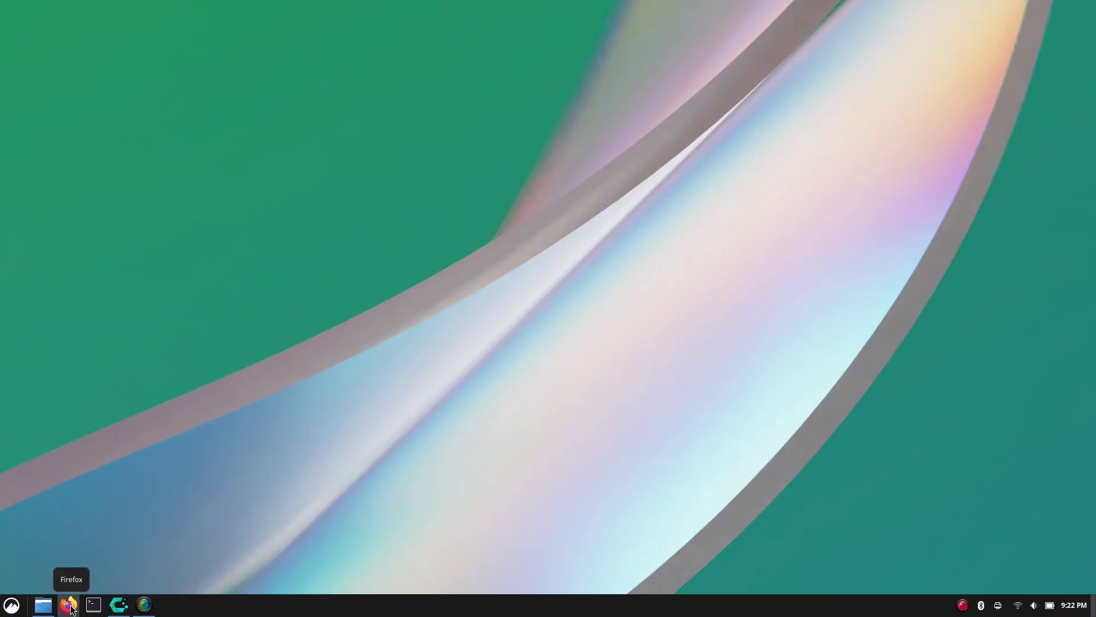
pyautogui.click(68, 605)
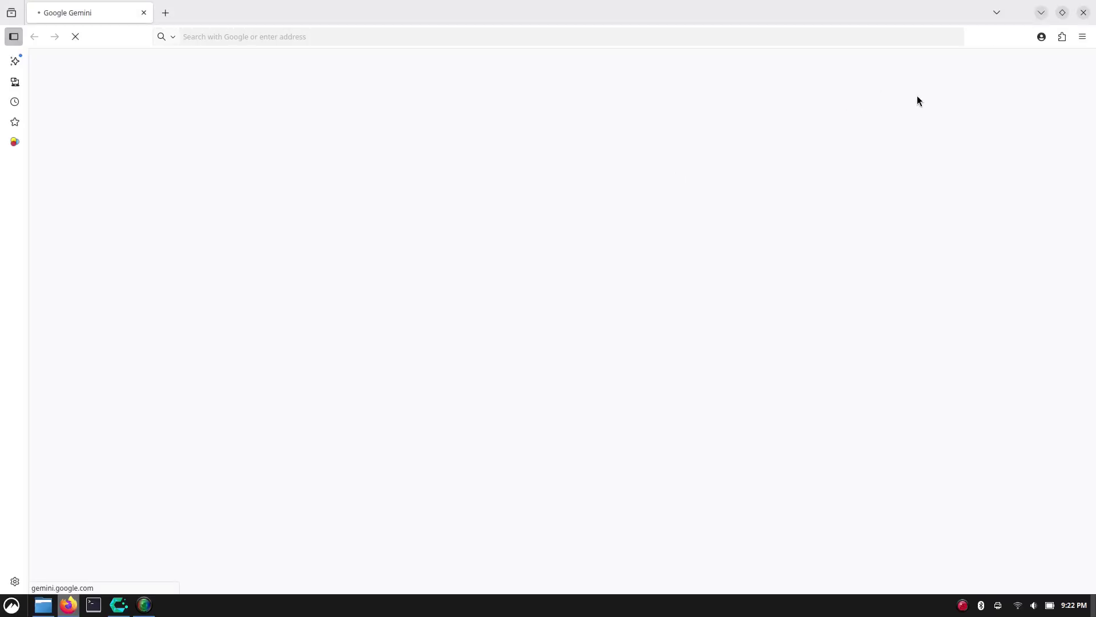
pyautogui.click(1041, 13)
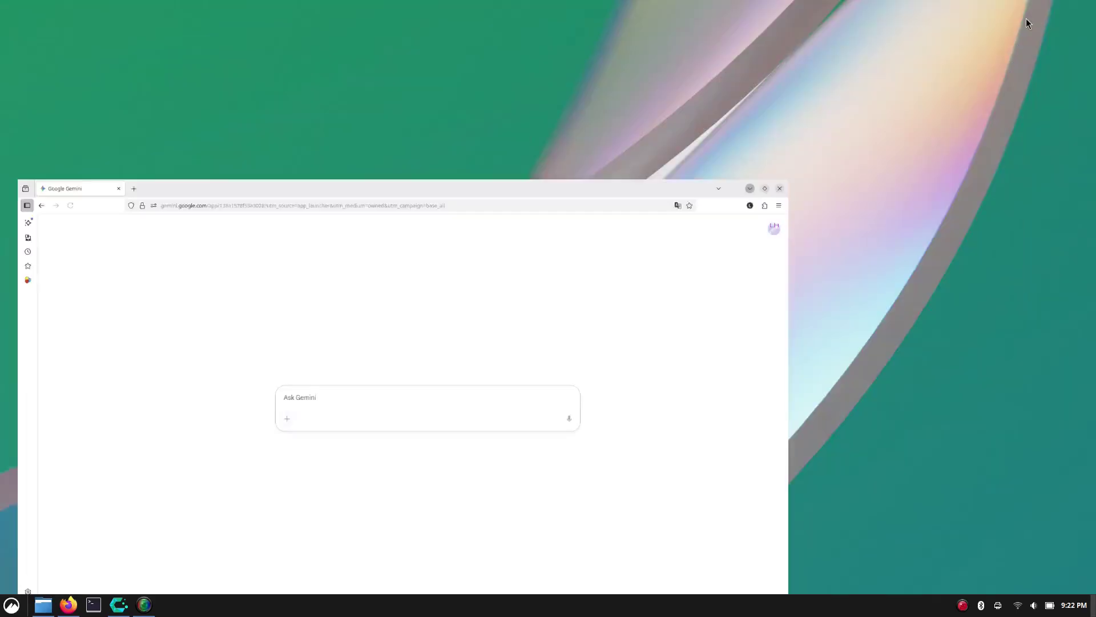
pyautogui.click(750, 188)
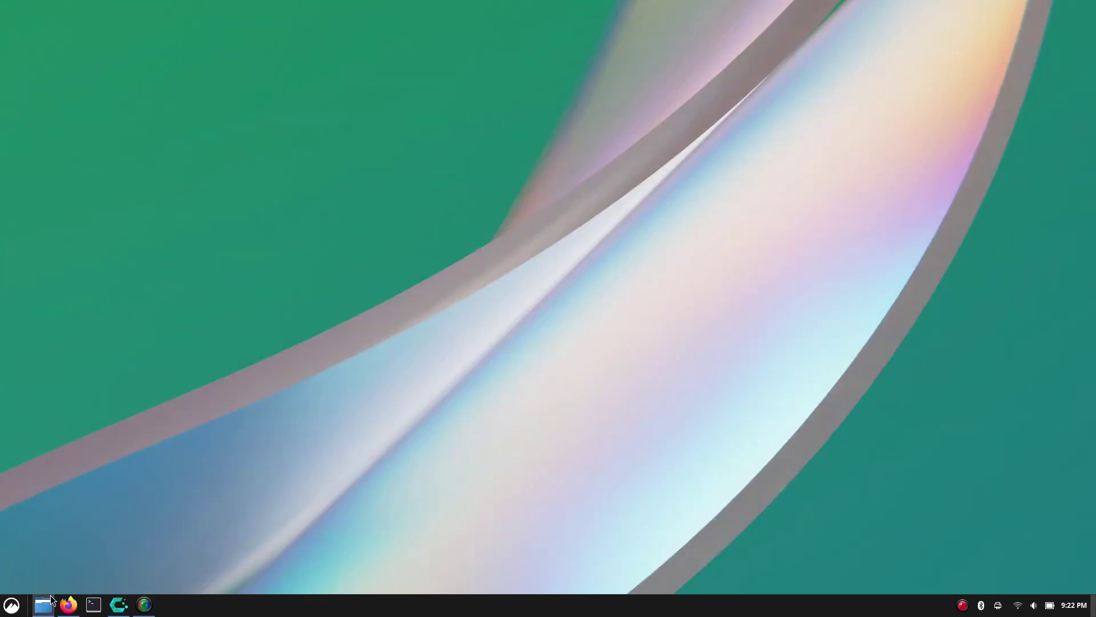
pyautogui.moveTo(44, 604)
pyautogui.moveTo(49, 577)
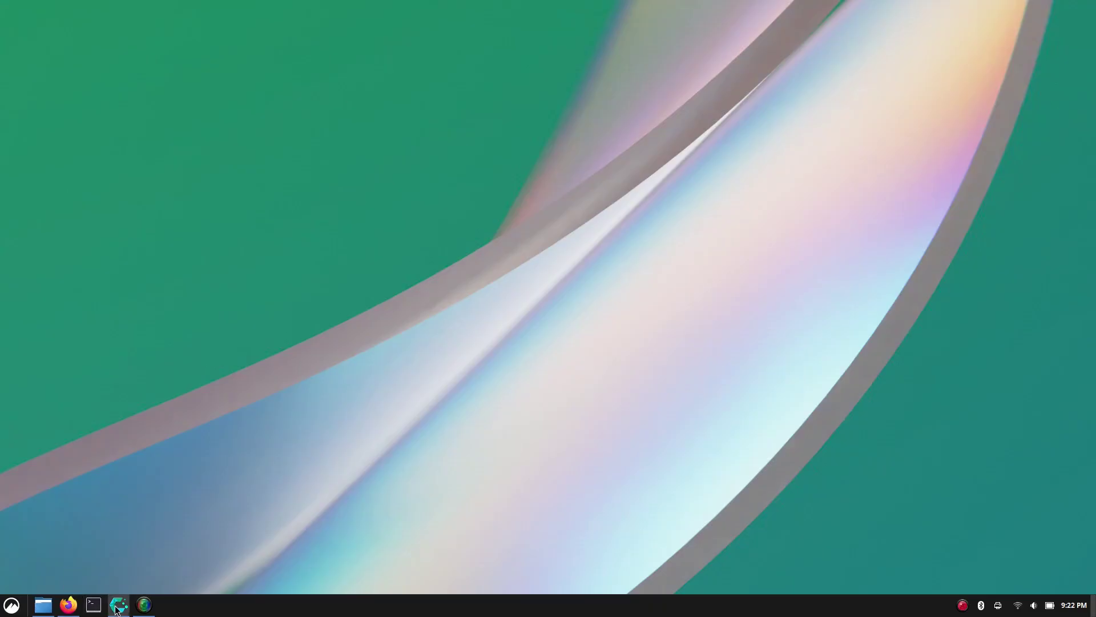
pyautogui.moveTo(119, 604)
pyautogui.moveTo(119, 577)
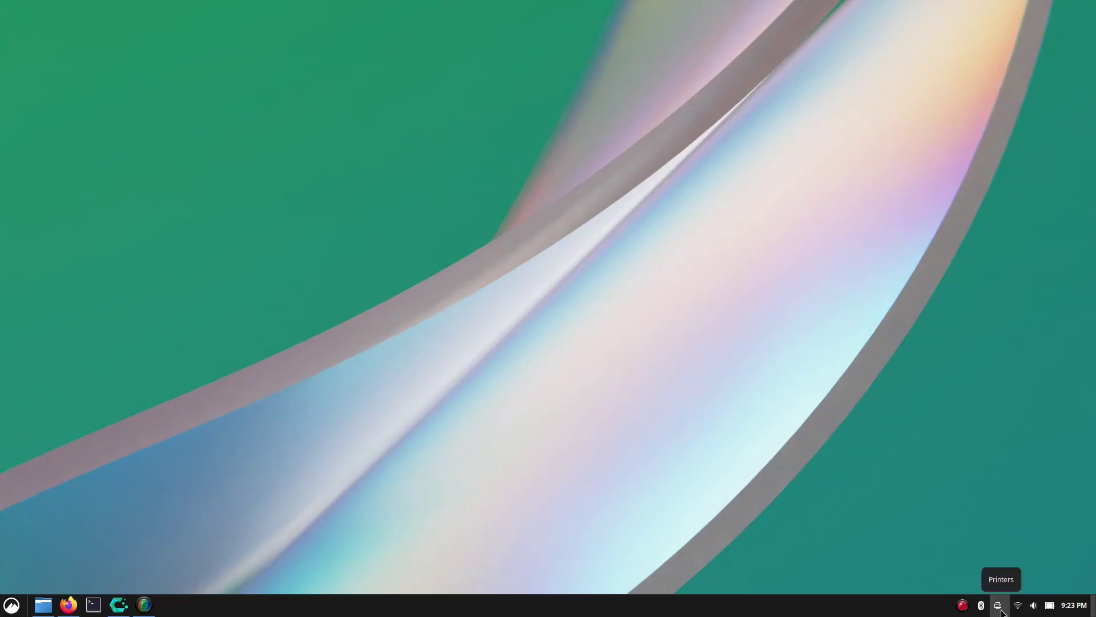
# - View the sound controls in the system tray and dismiss them
pyautogui.click(1034, 606)
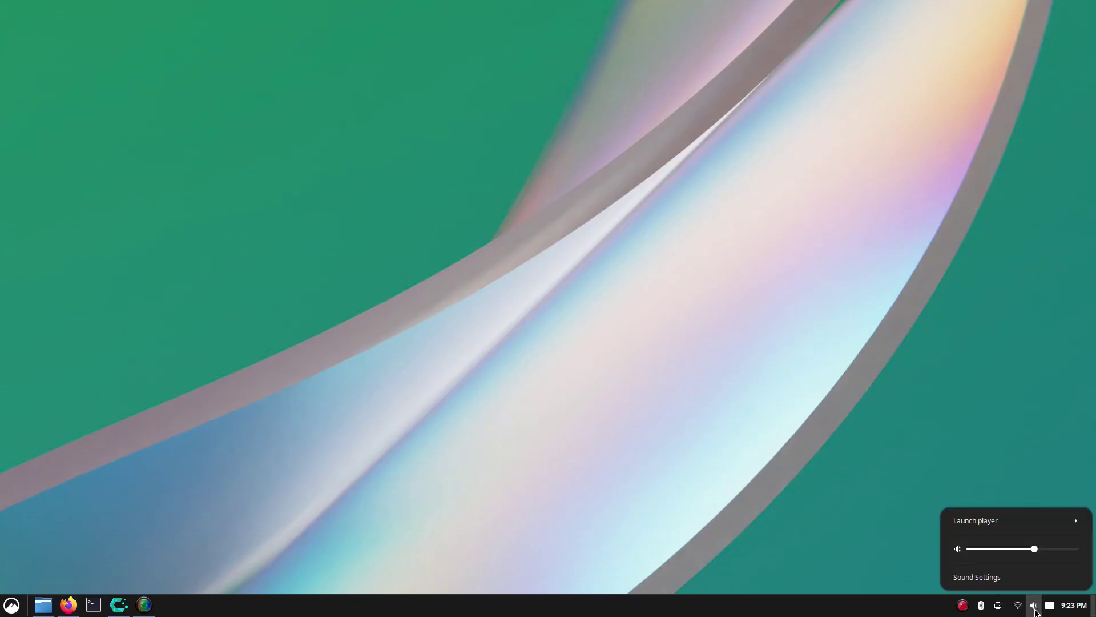
pyautogui.click(1035, 609)
pyautogui.click(1035, 609)
pyautogui.click(1035, 608)
# - Check the remaining battery time and view the brightness and power profile options in the system tray
pyautogui.moveTo(1050, 608)
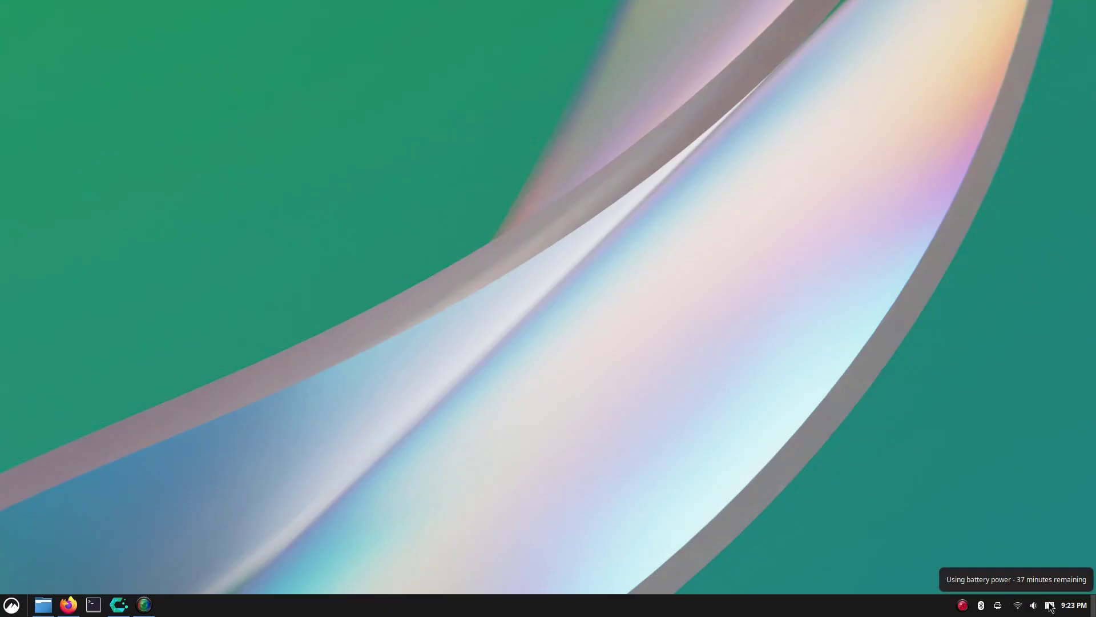
pyautogui.click(1051, 608)
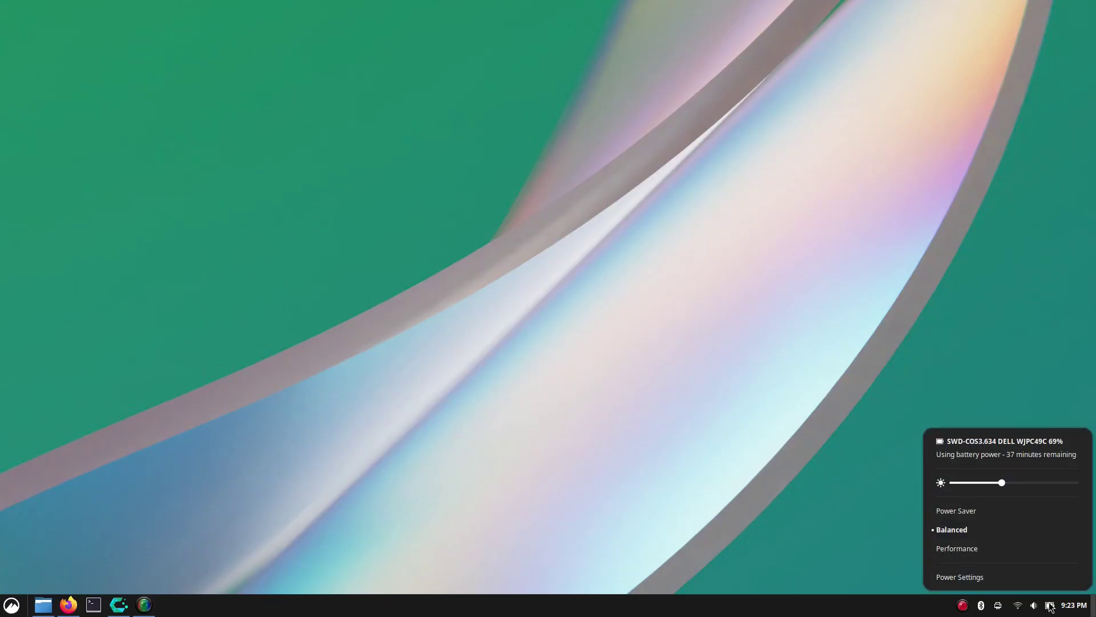
pyautogui.click(1050, 607)
pyautogui.click(1050, 608)
pyautogui.click(1050, 608)
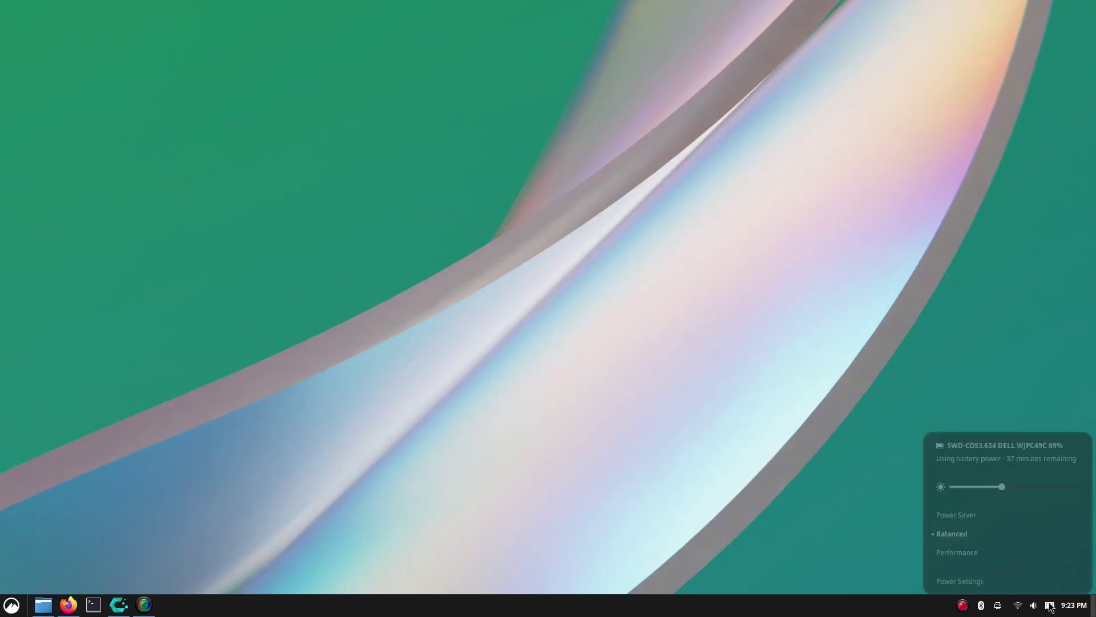
# - View the clock's calendar and the options of the desktop's context menu, dismissing both
pyautogui.click(1073, 606)
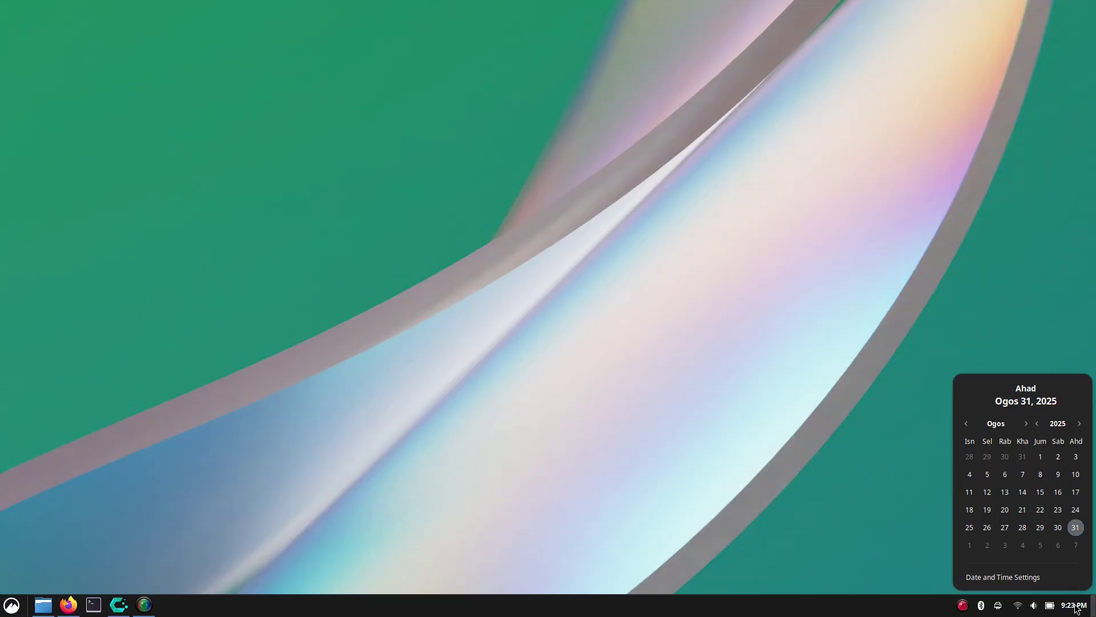
pyautogui.click(430, 192)
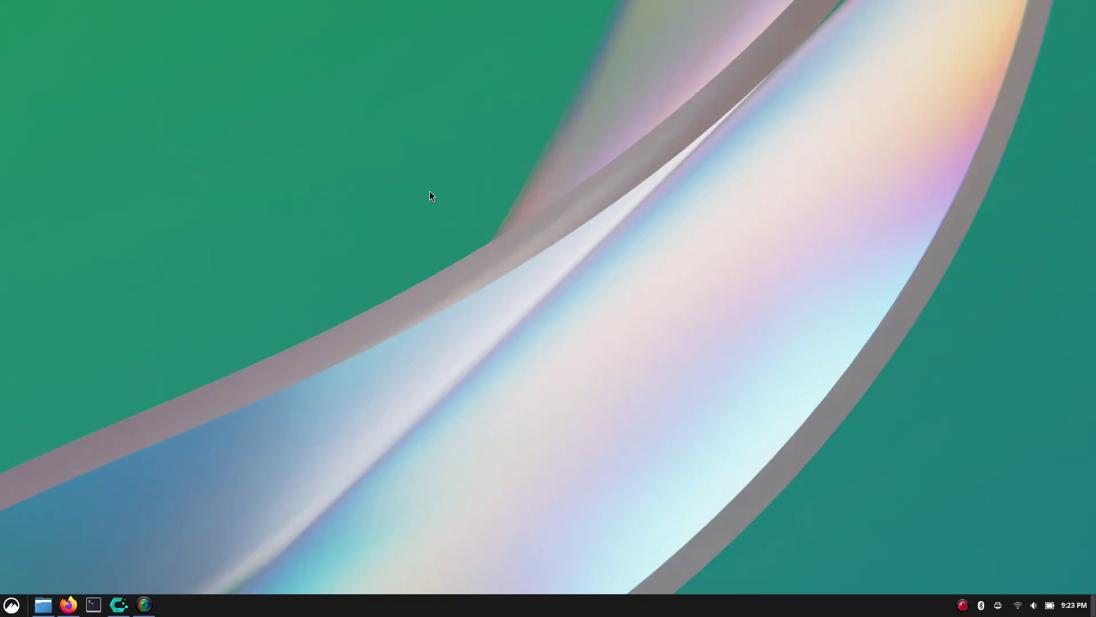
pyautogui.rightClick(429, 192)
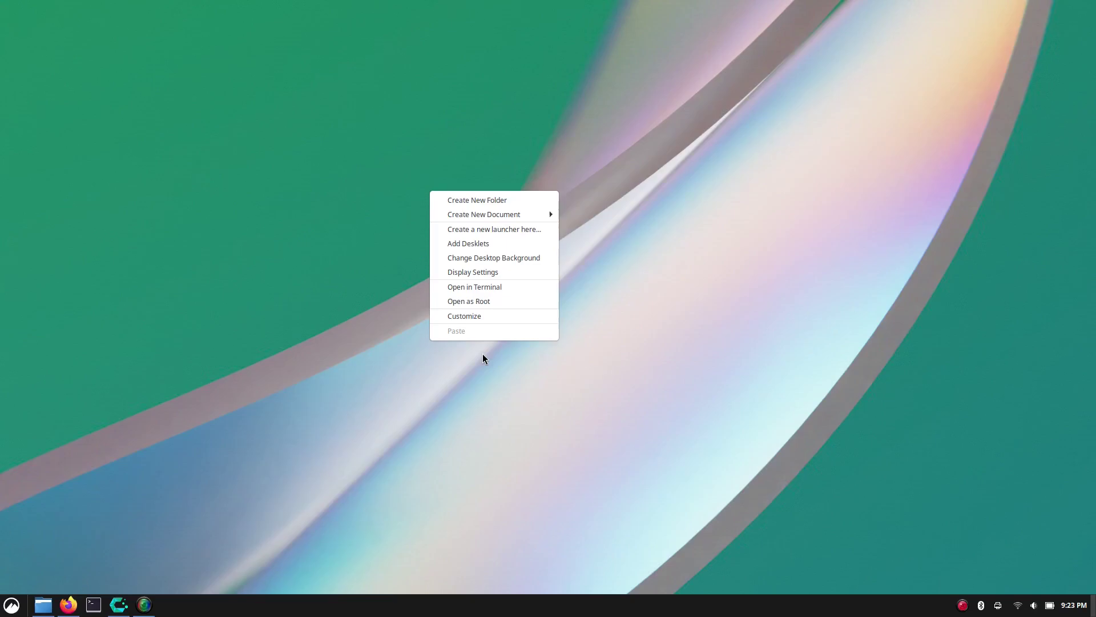
pyautogui.click(697, 360)
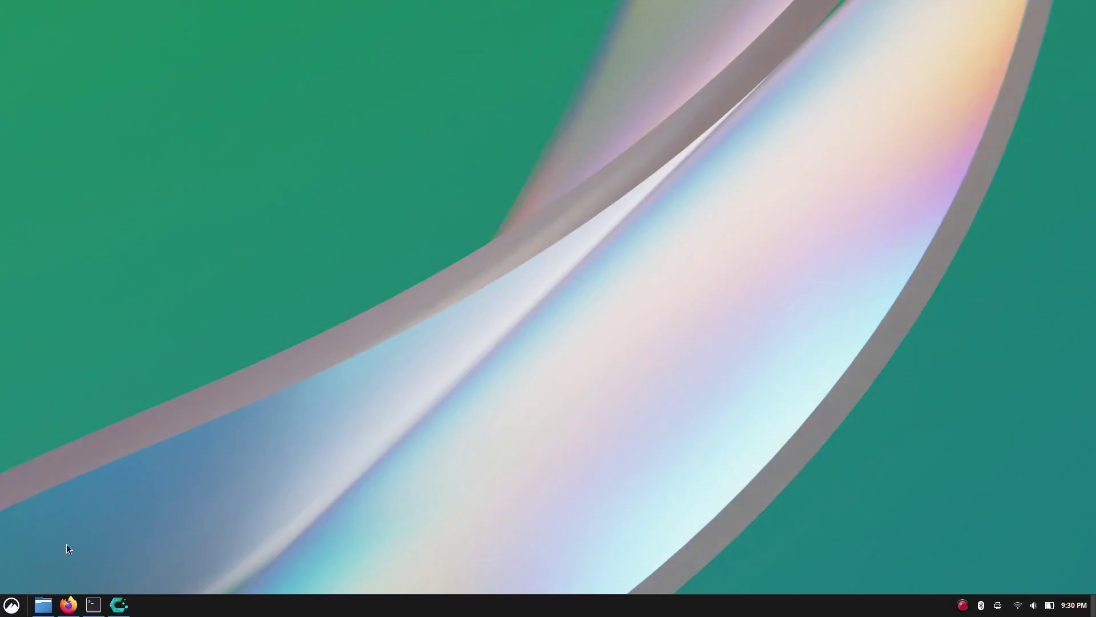
# - Open System Settings and go to the Themes settings
pyautogui.click(12, 604)
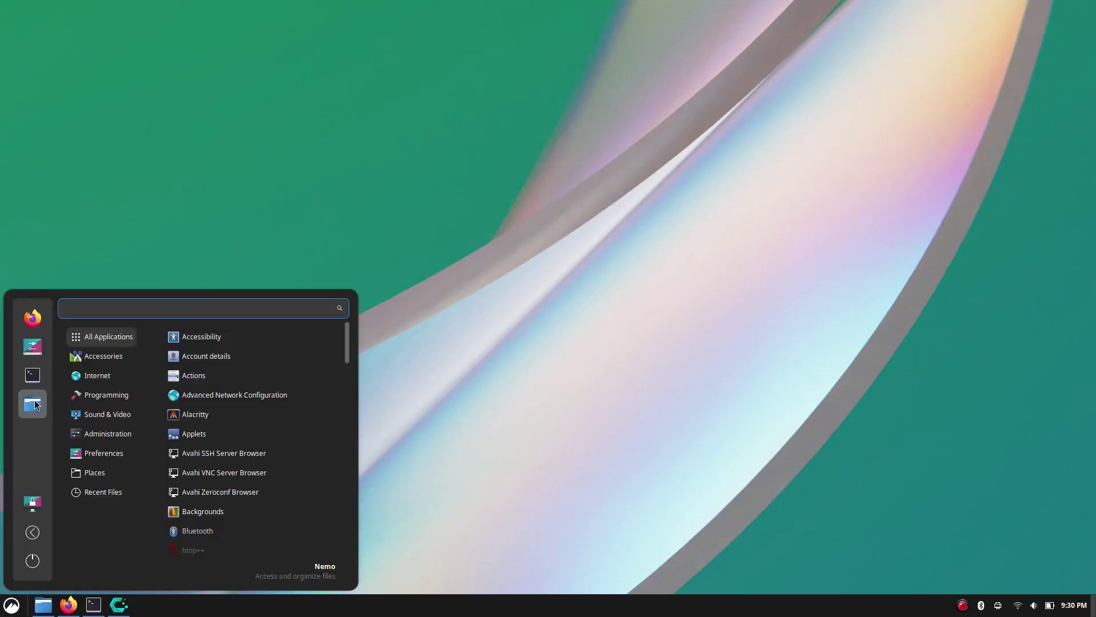
pyautogui.click(30, 353)
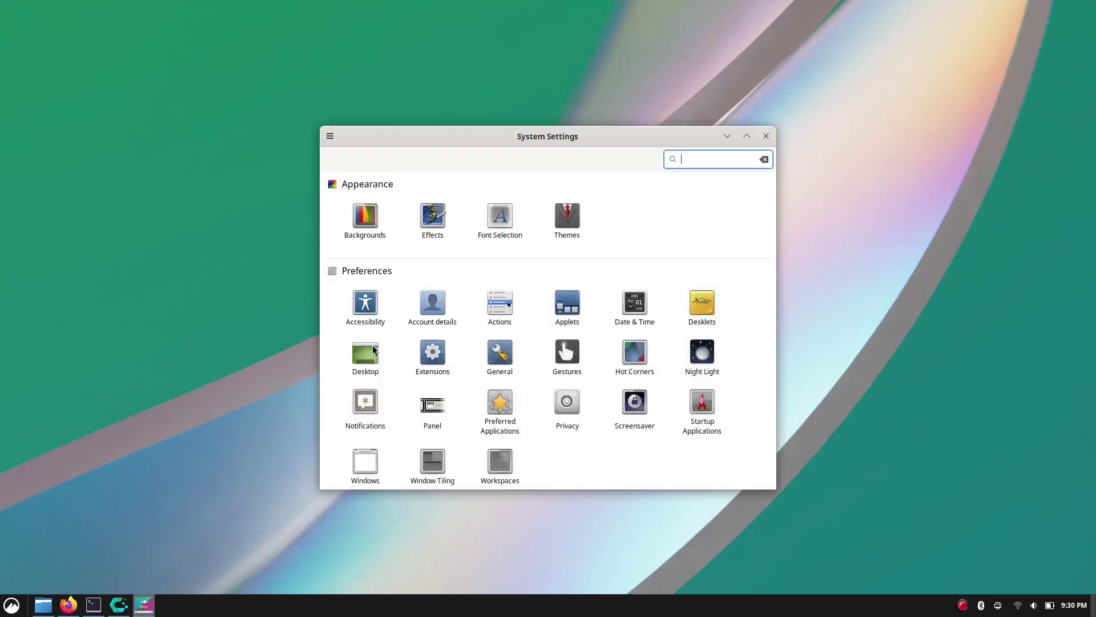
pyautogui.moveTo(466, 136); pyautogui.dragTo(490, 126)
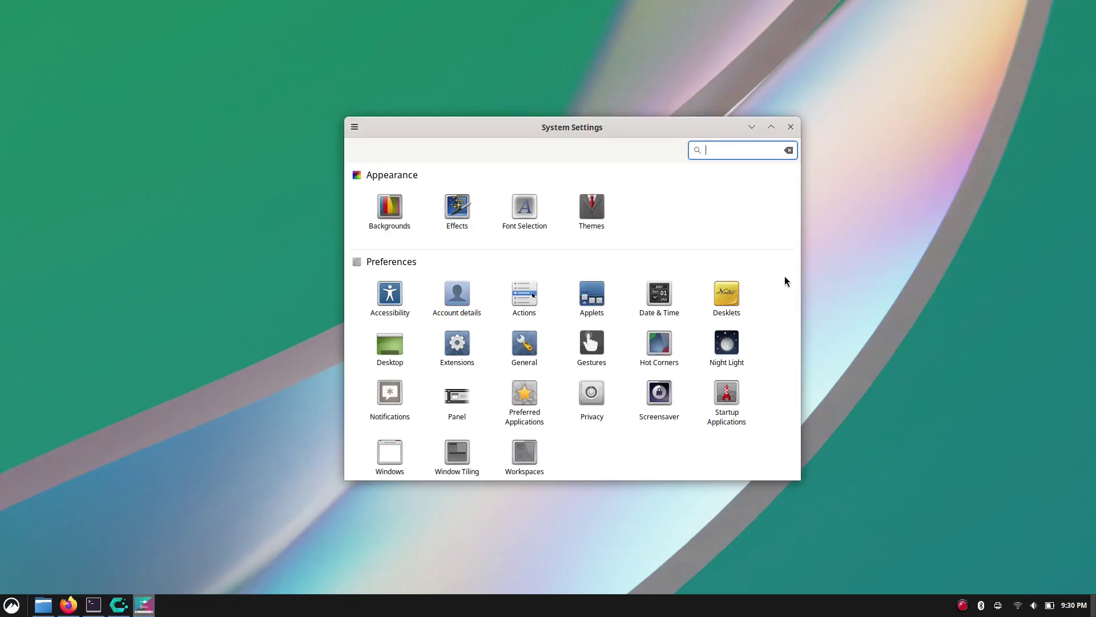
pyautogui.click(587, 209)
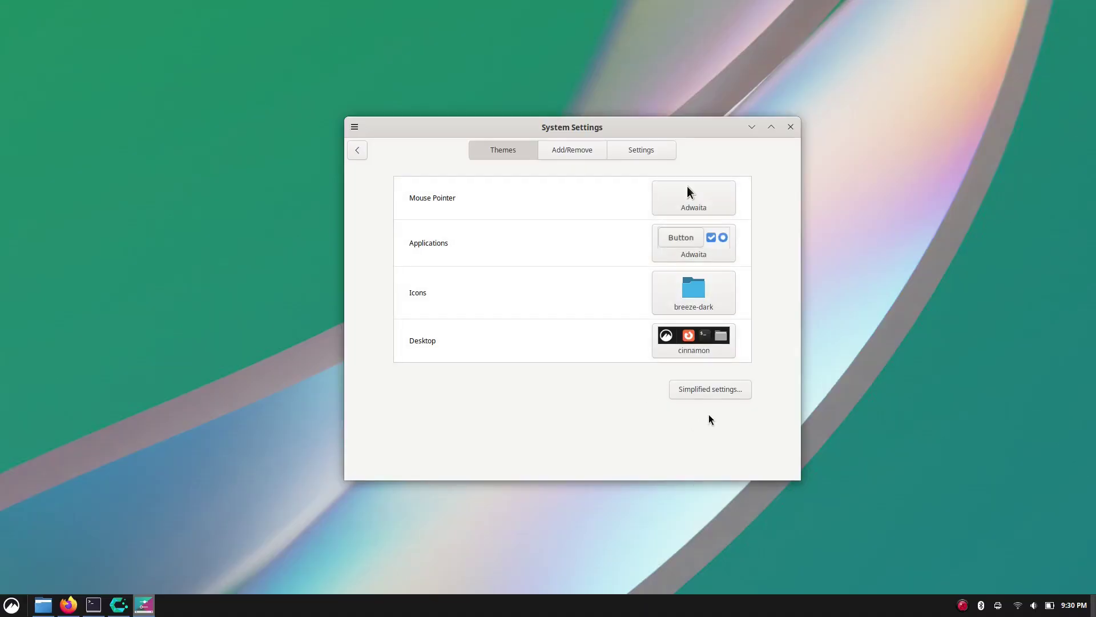
# - Set the icon theme to AdwaitaLegacy and check its icons in the application menu
pyautogui.click(724, 292)
pyautogui.click(756, 297)
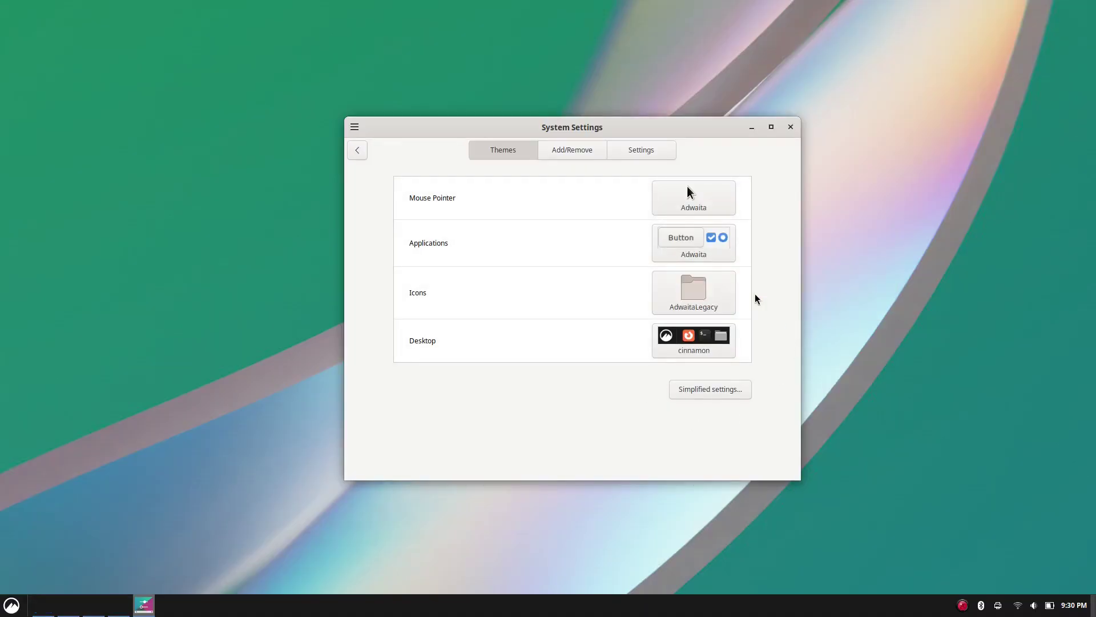
pyautogui.click(11, 607)
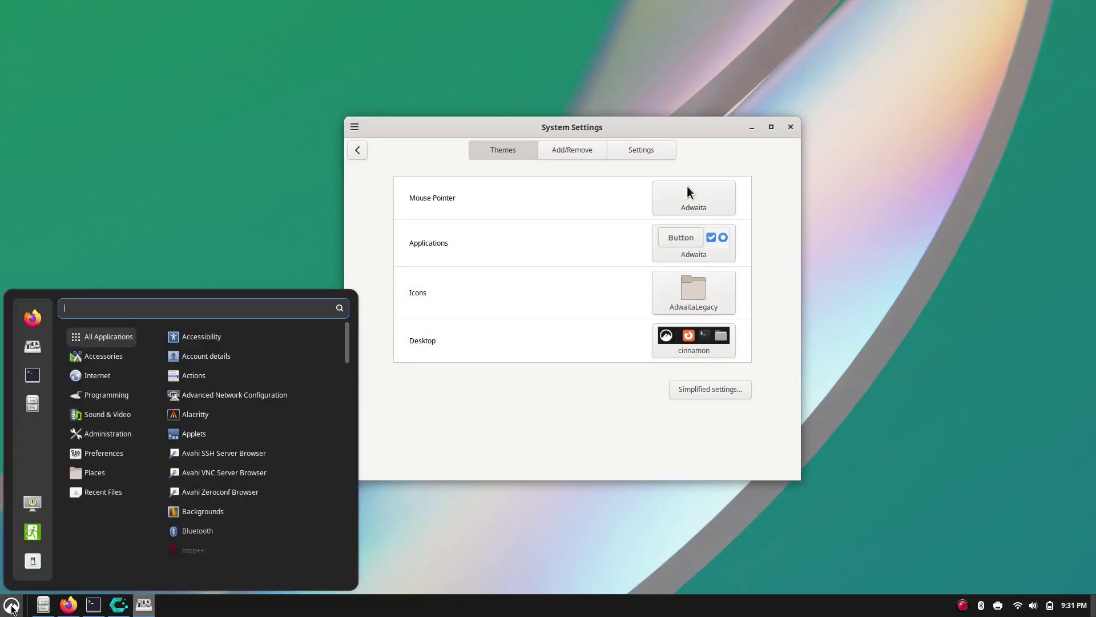
pyautogui.click(11, 606)
pyautogui.click(12, 606)
# - Set the icon theme to breeze-dark and check its icons in the application menu, closing System Settings when done
pyautogui.click(696, 298)
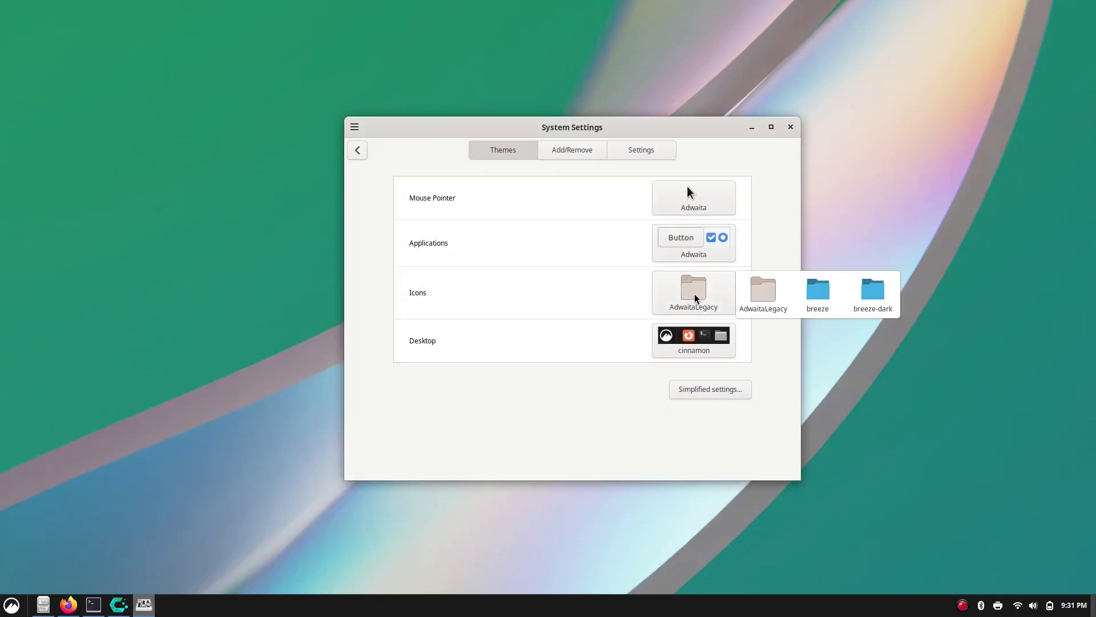
pyautogui.click(862, 303)
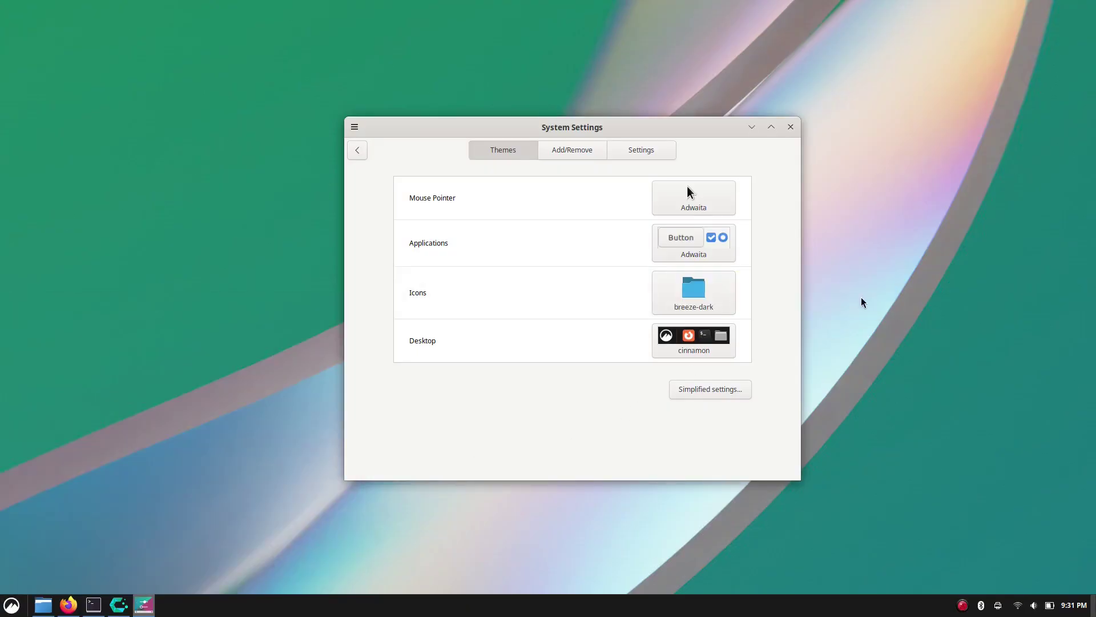
pyautogui.click(11, 605)
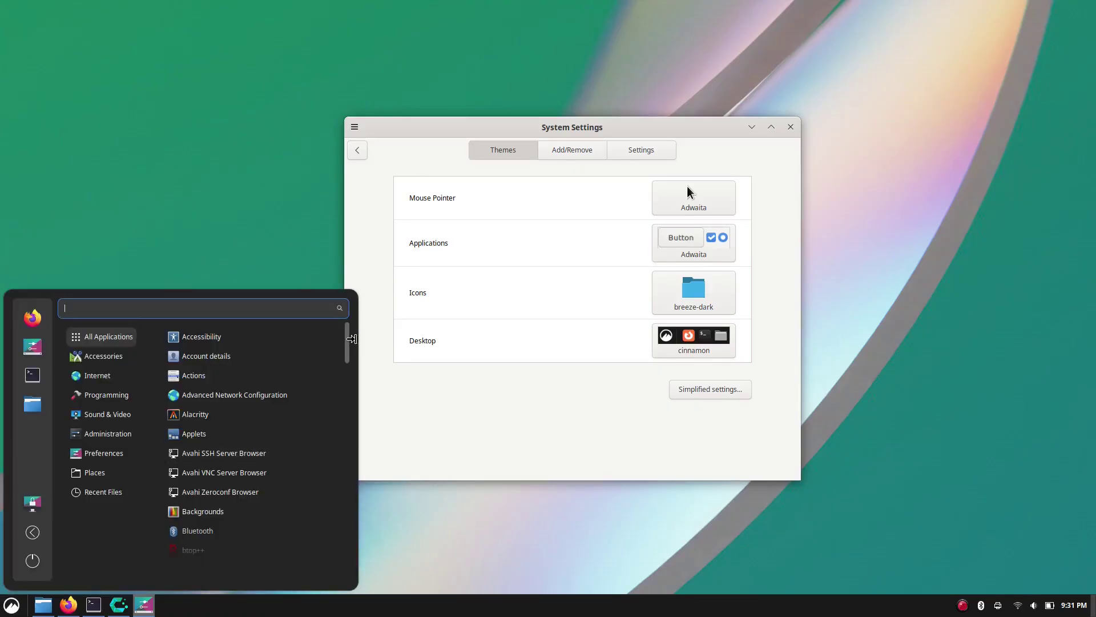
pyautogui.scroll(-5, 341, 394)
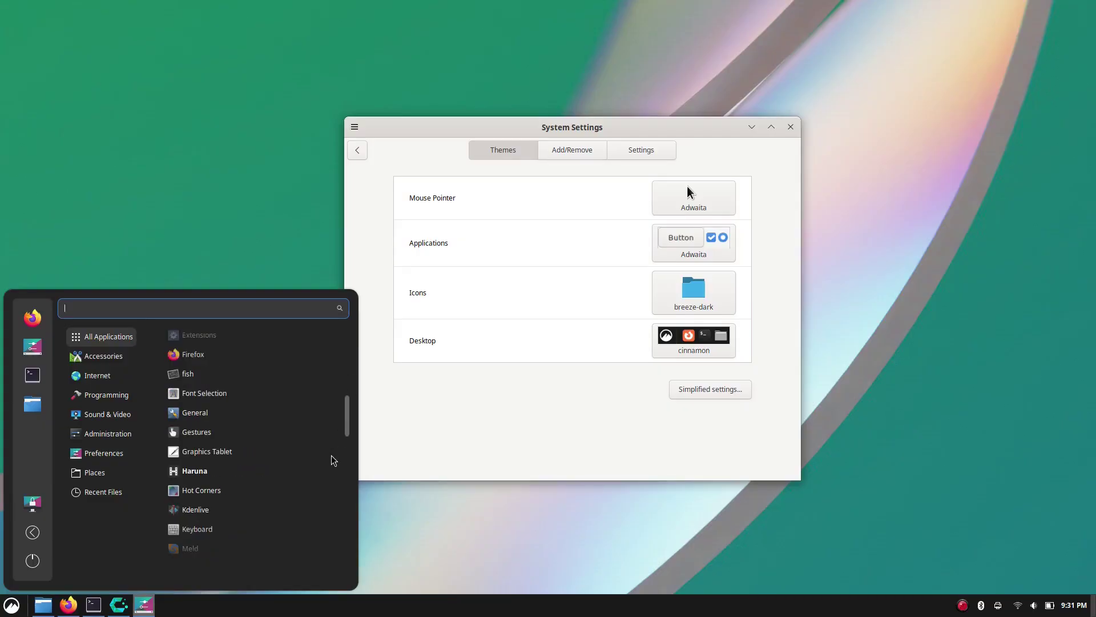
pyautogui.scroll(-3, 334, 460)
pyautogui.click(283, 276)
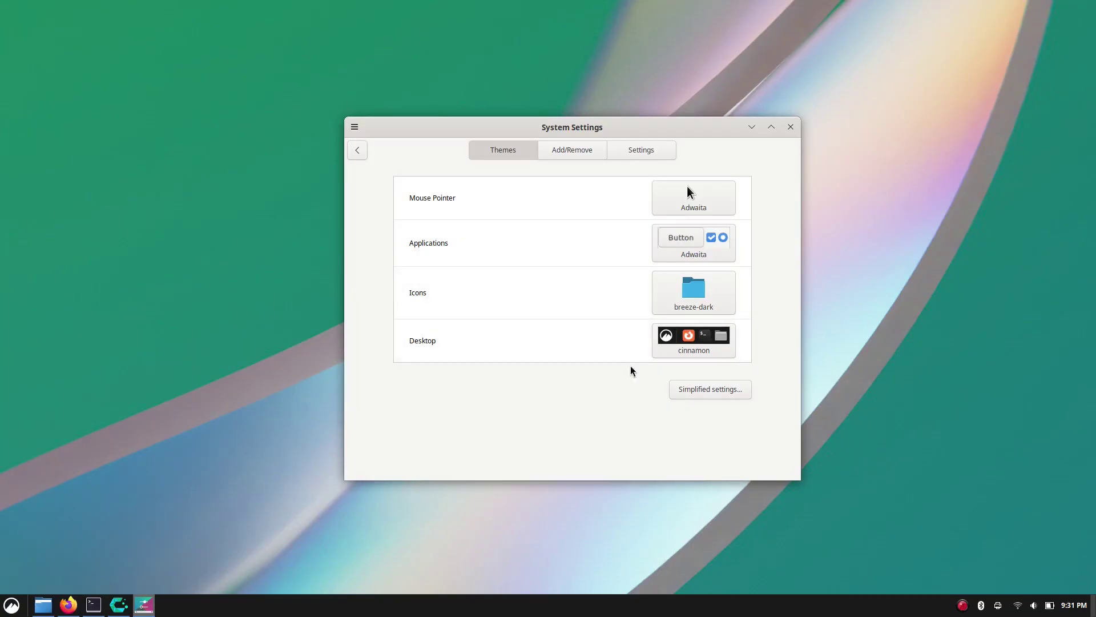
pyautogui.click(791, 127)
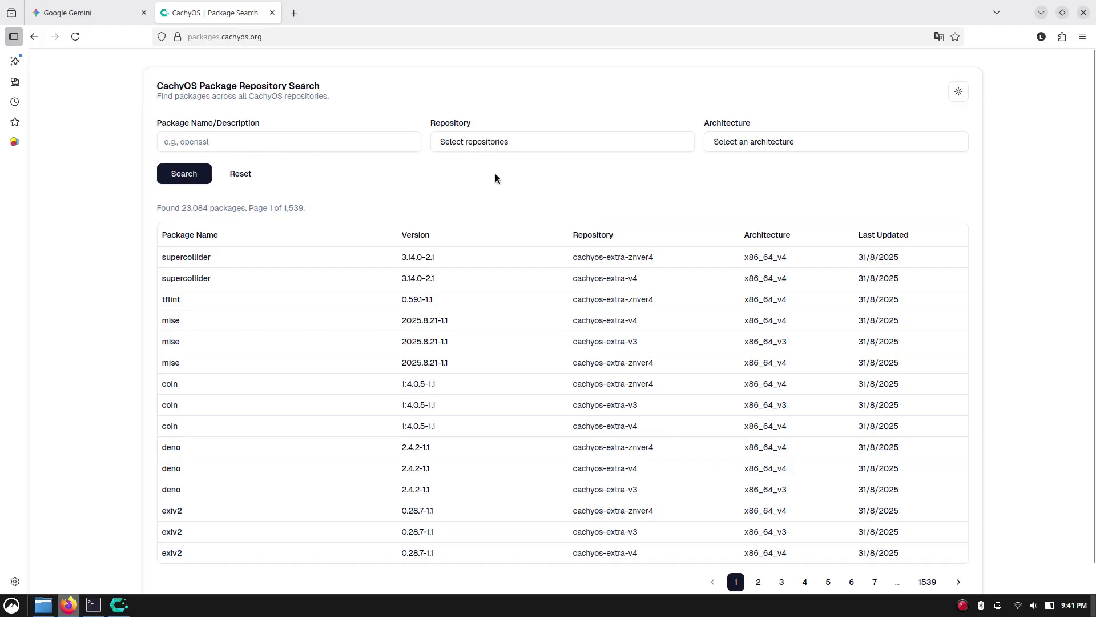
# - Search the CachyOS package repository for gparted
pyautogui.click(232, 141)
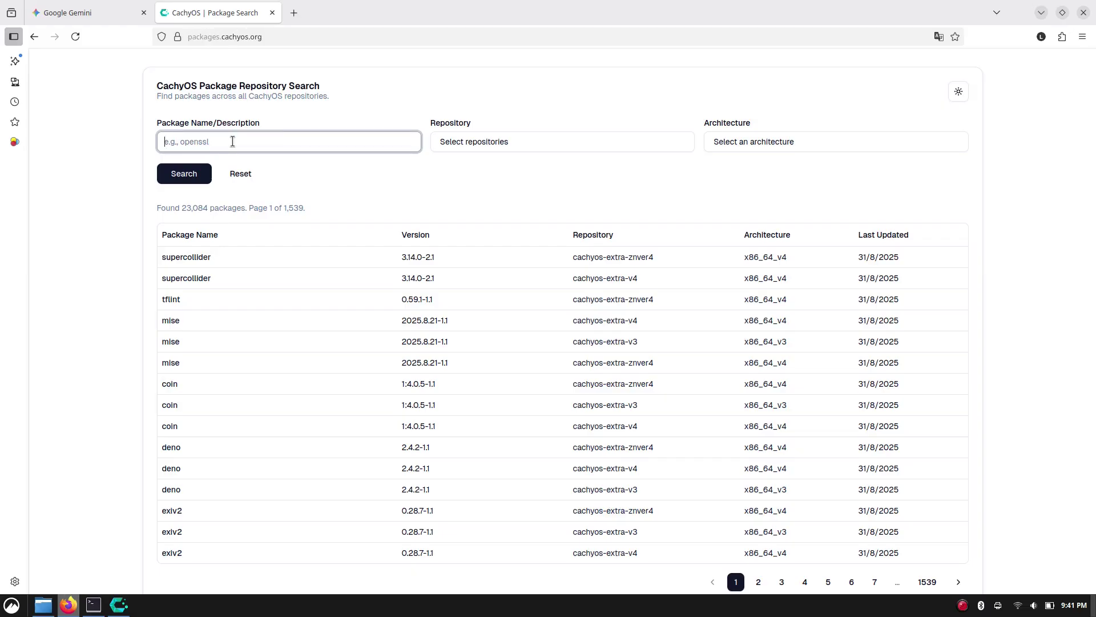
pyautogui.write('g')
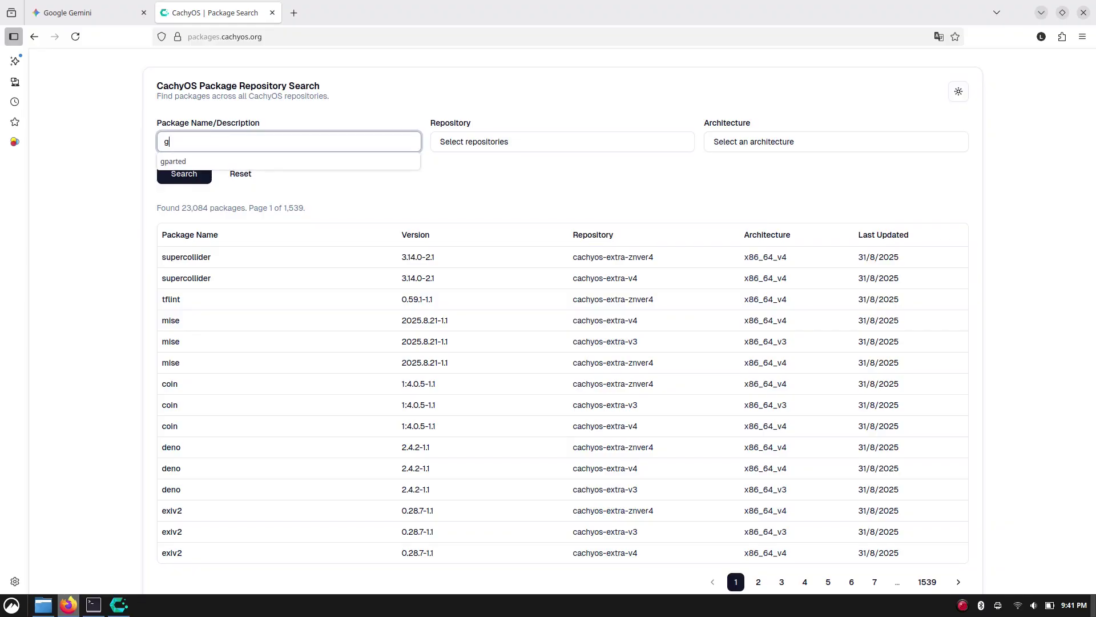
pyautogui.press('Escape')
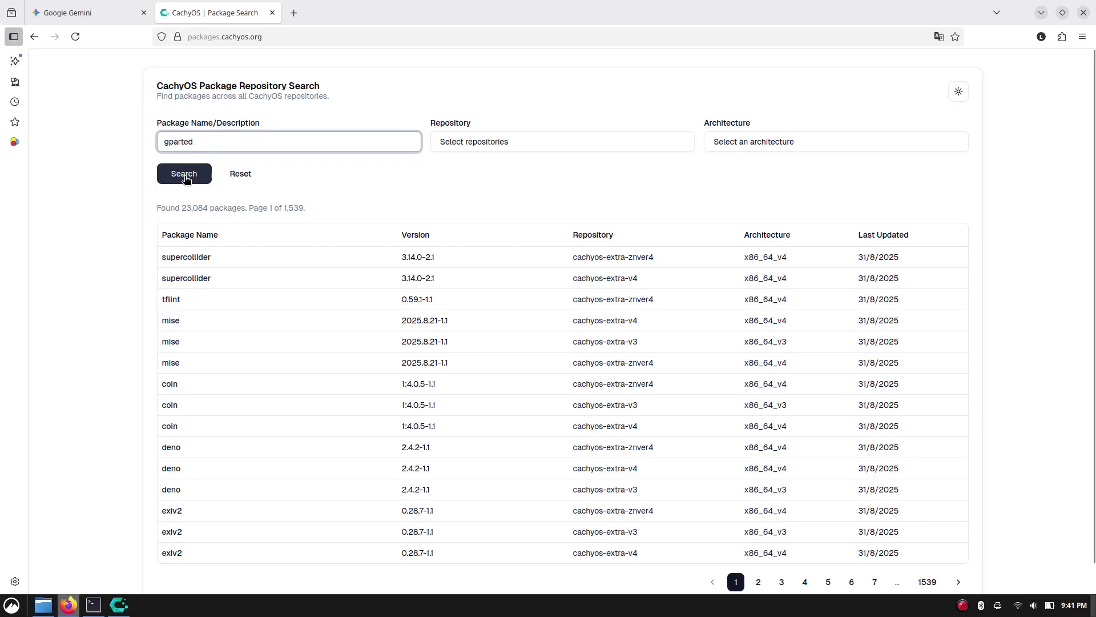
pyautogui.click(184, 176)
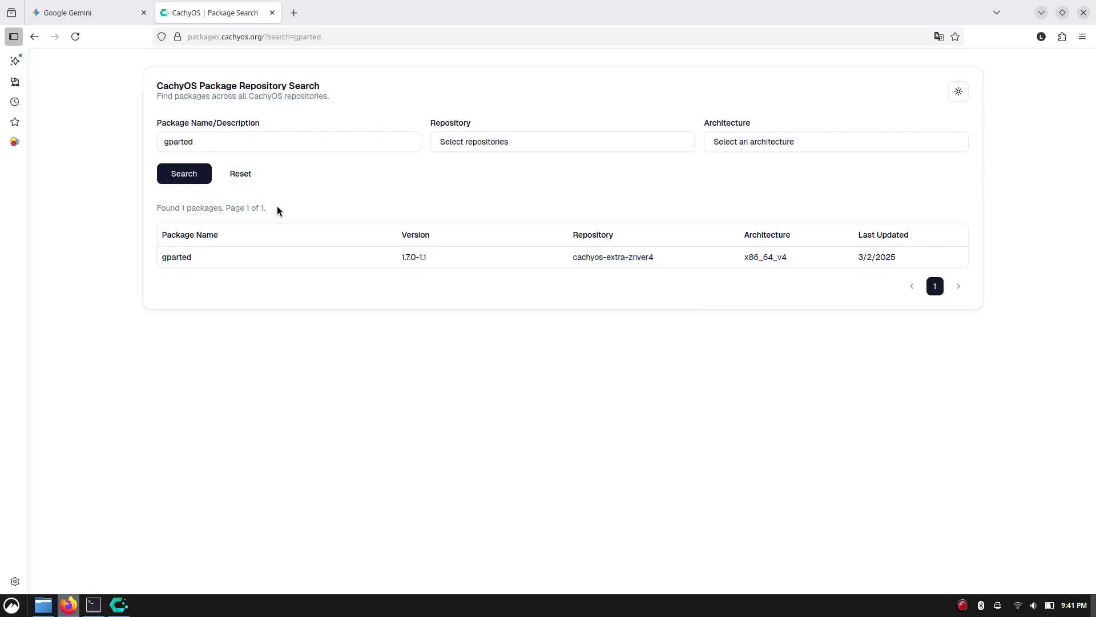
# - Return to the full package list and browse forward to page 5
pyautogui.click(35, 38)
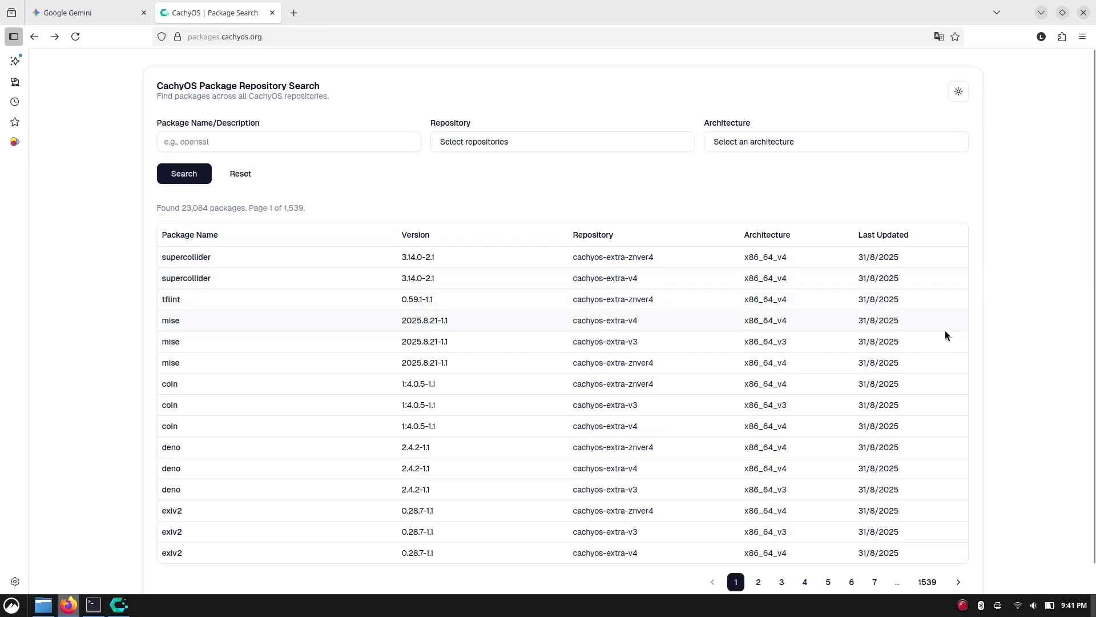
pyautogui.scroll(-1, 959, 343)
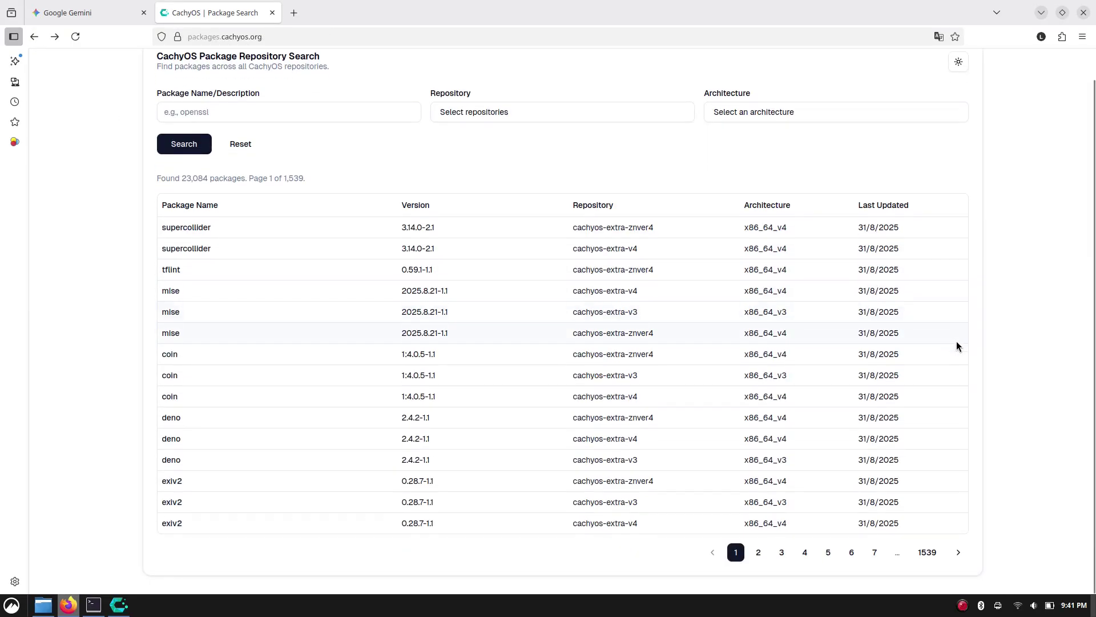
pyautogui.click(959, 552)
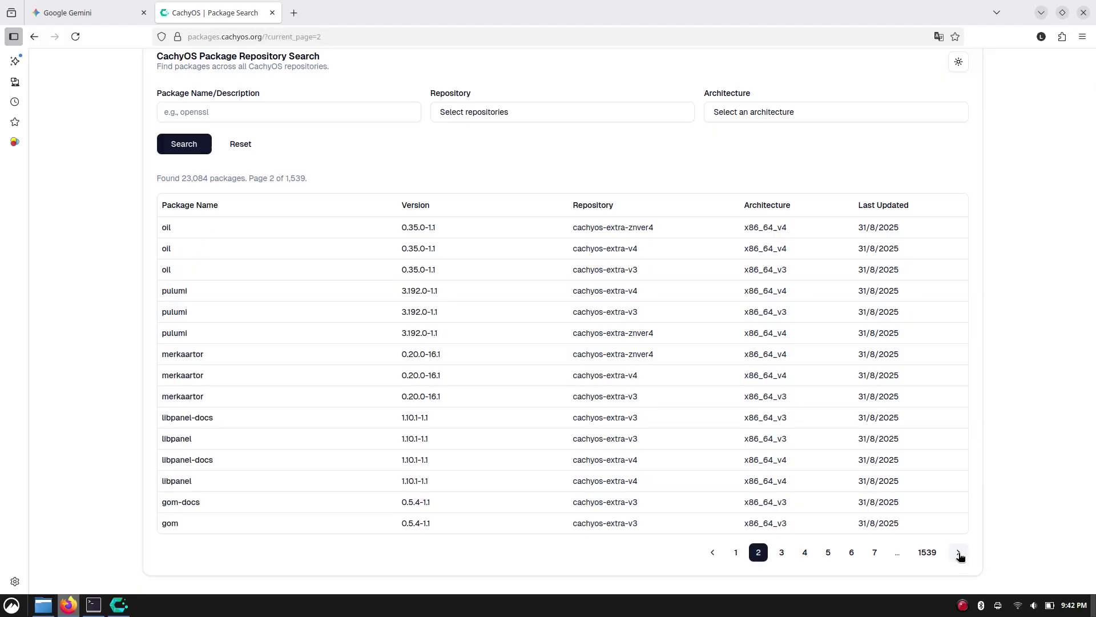
pyautogui.click(959, 553)
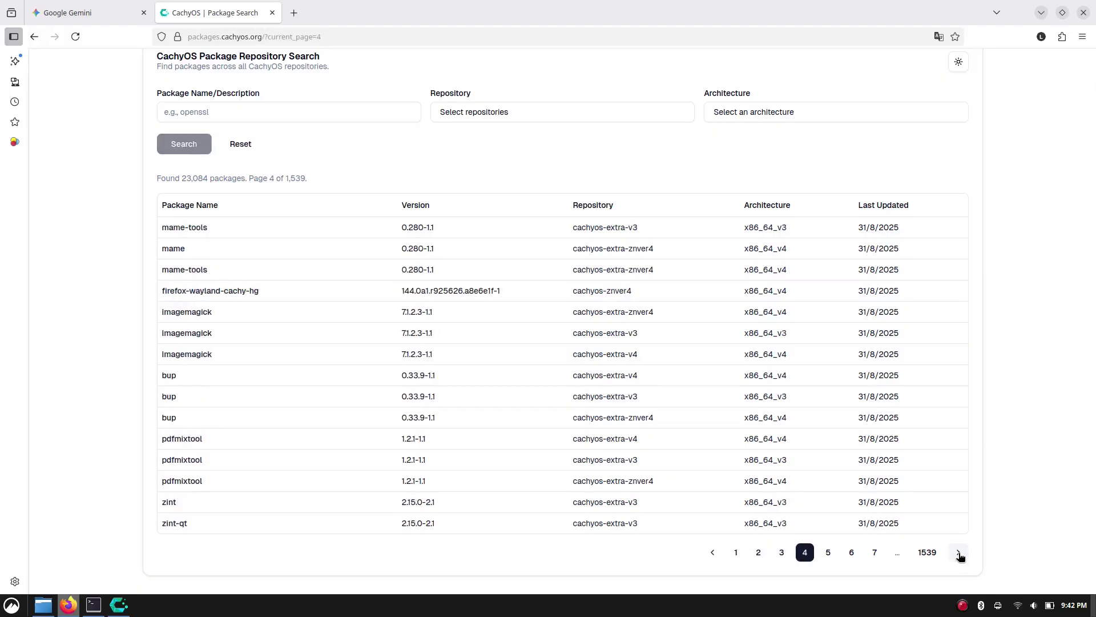
pyautogui.click(959, 553)
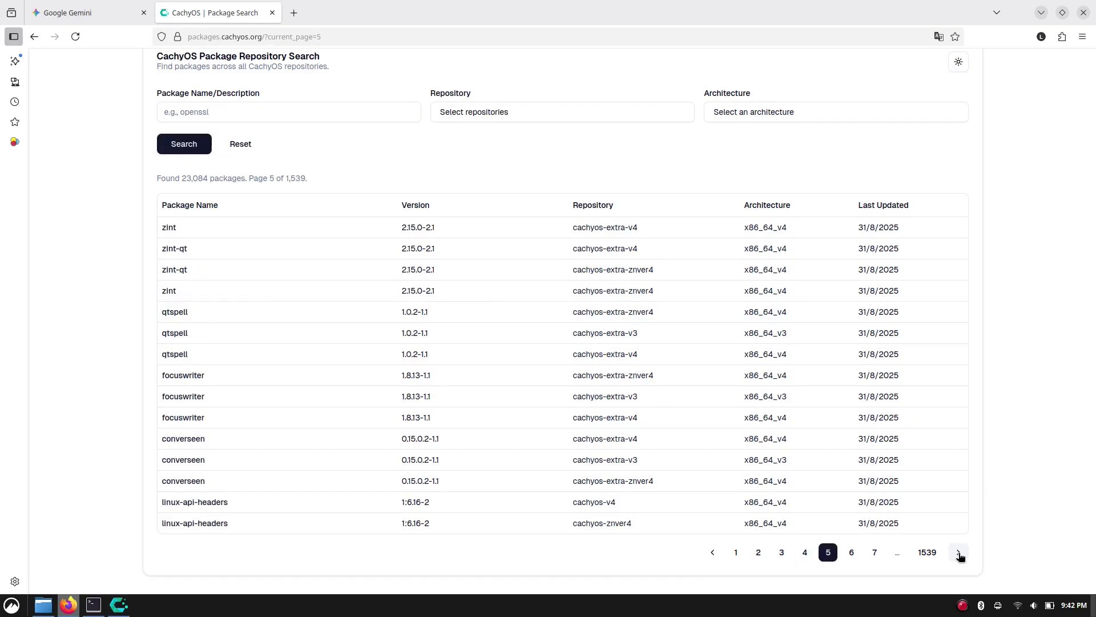
# - Search the CachyOS package repository for haruna
pyautogui.click(218, 113)
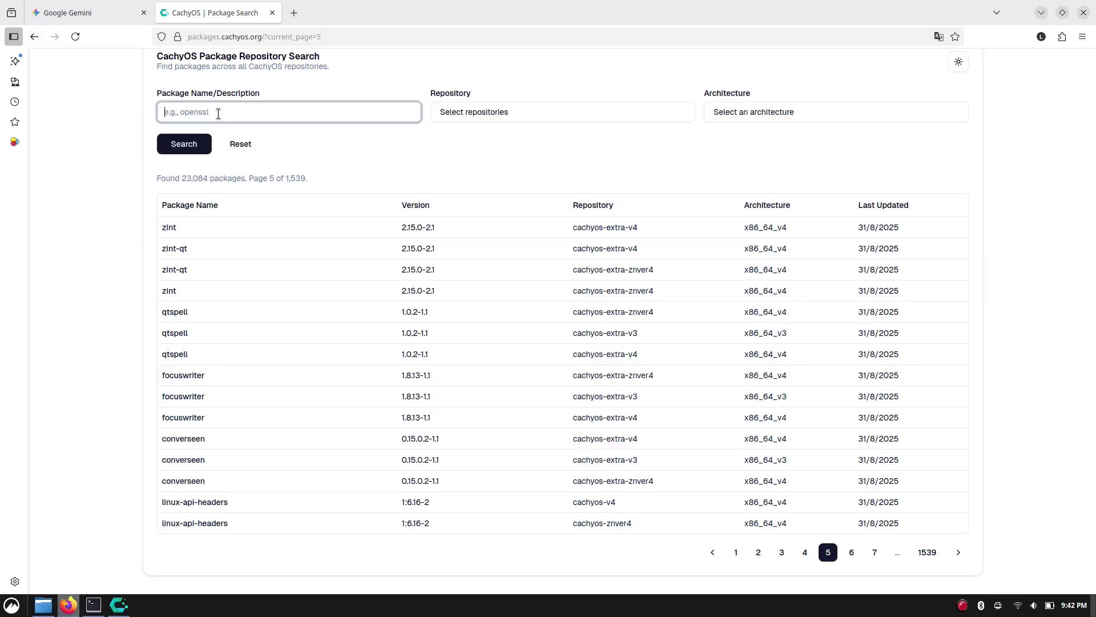
pyautogui.write('haruna')
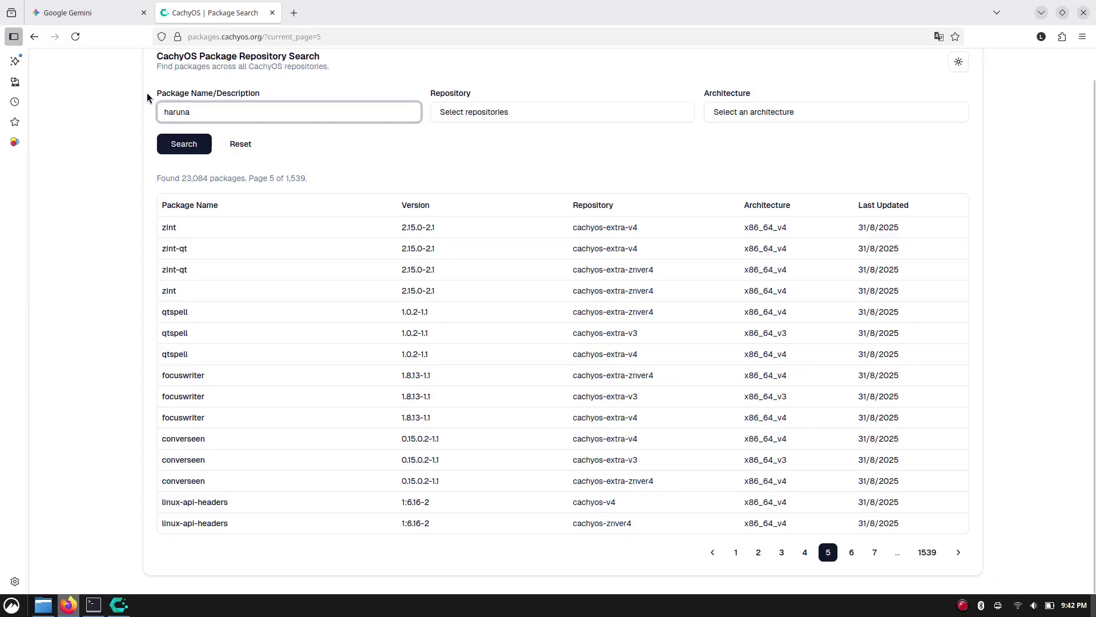
pyautogui.click(182, 144)
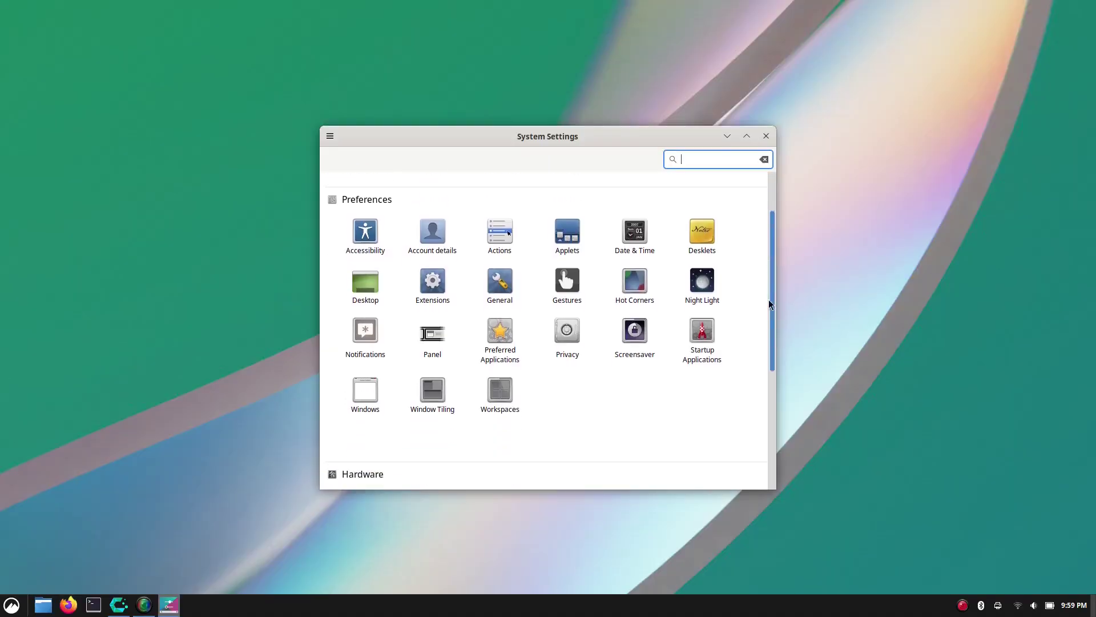
# - Open Package Management from the Administration section of System Settings and check for package updates
pyautogui.moveTo(769, 299); pyautogui.dragTo(784, 436)
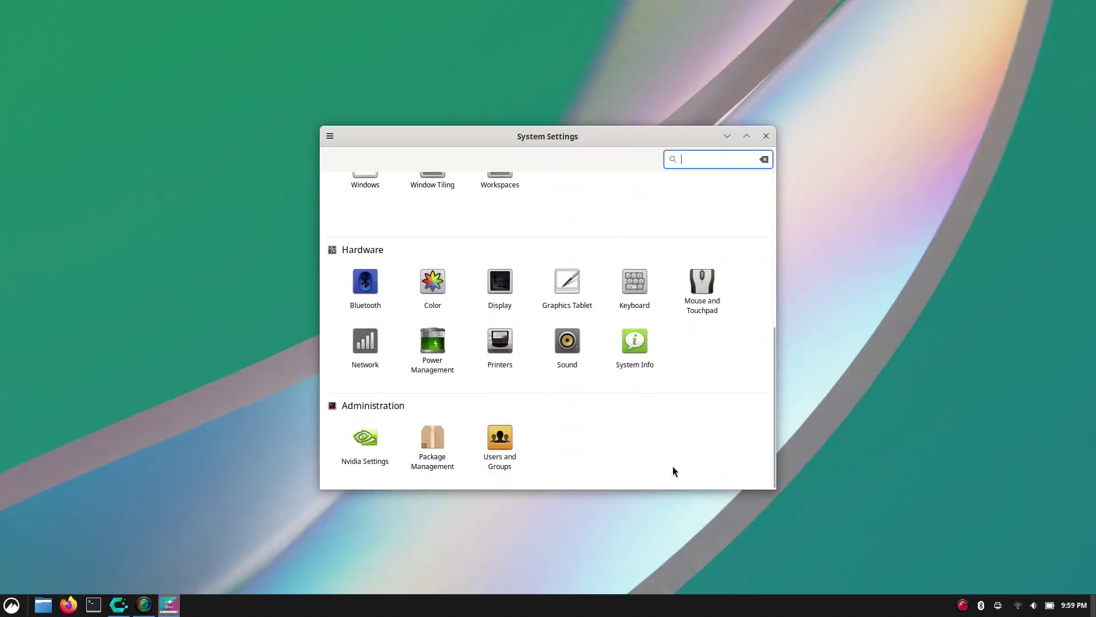
pyautogui.click(435, 441)
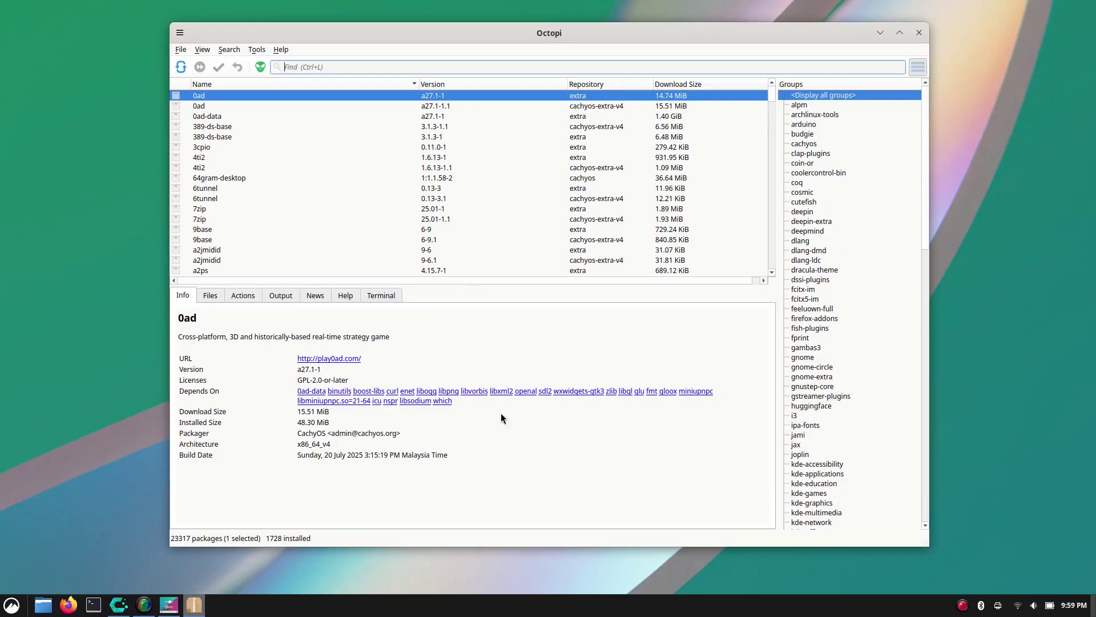
pyautogui.click(181, 67)
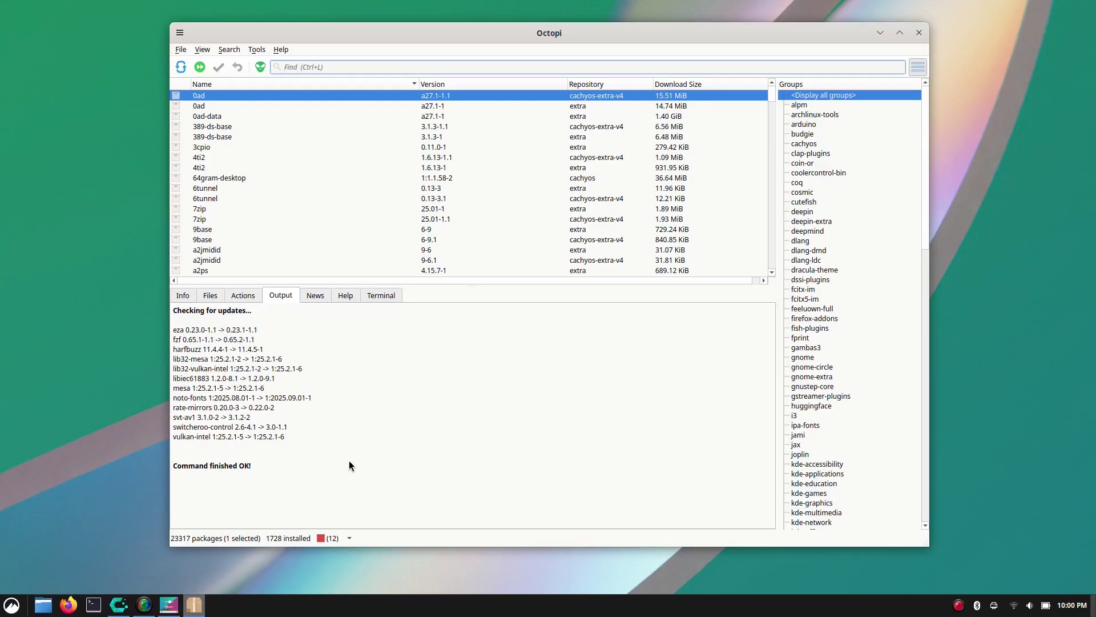
# - View the update options, the pending package actions and the 0ad file list, returning to the update check output
pyautogui.click(349, 538)
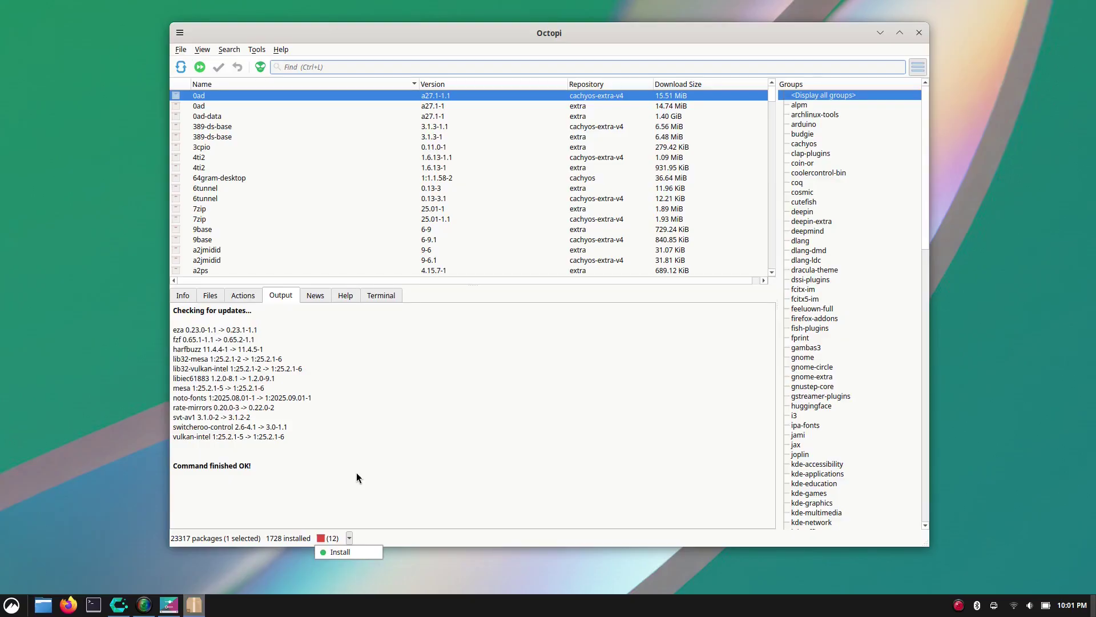
pyautogui.click(243, 297)
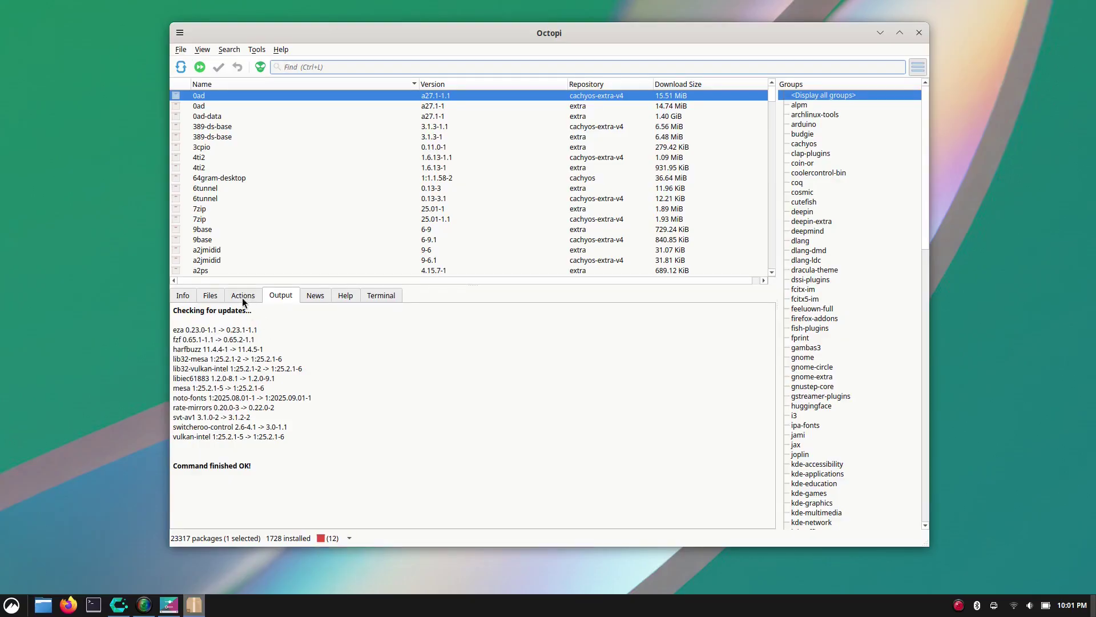
pyautogui.click(242, 296)
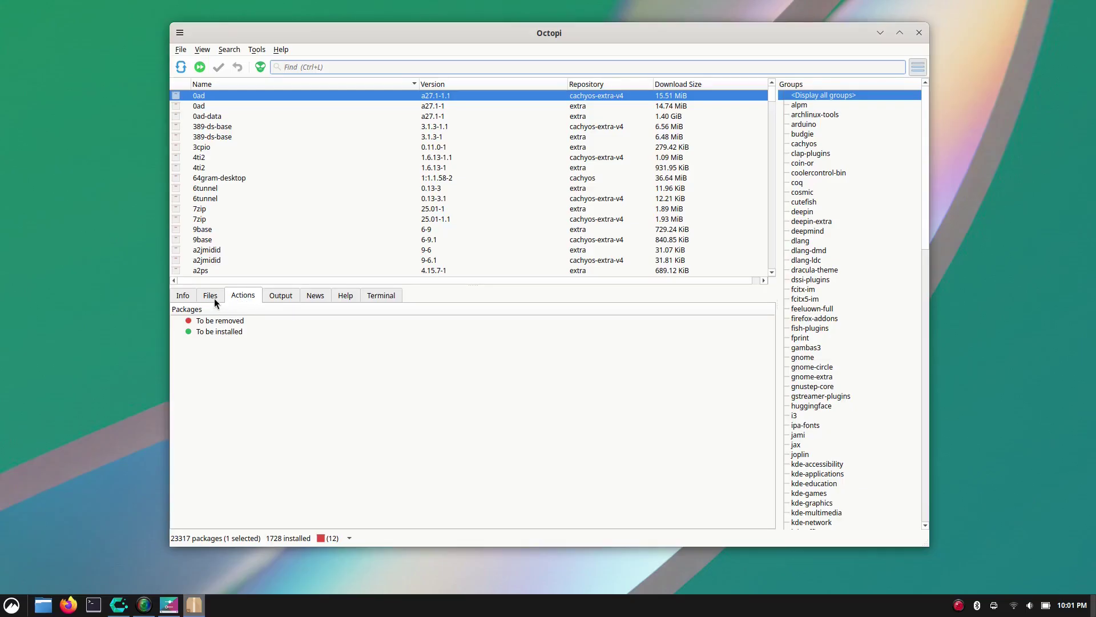
pyautogui.click(215, 299)
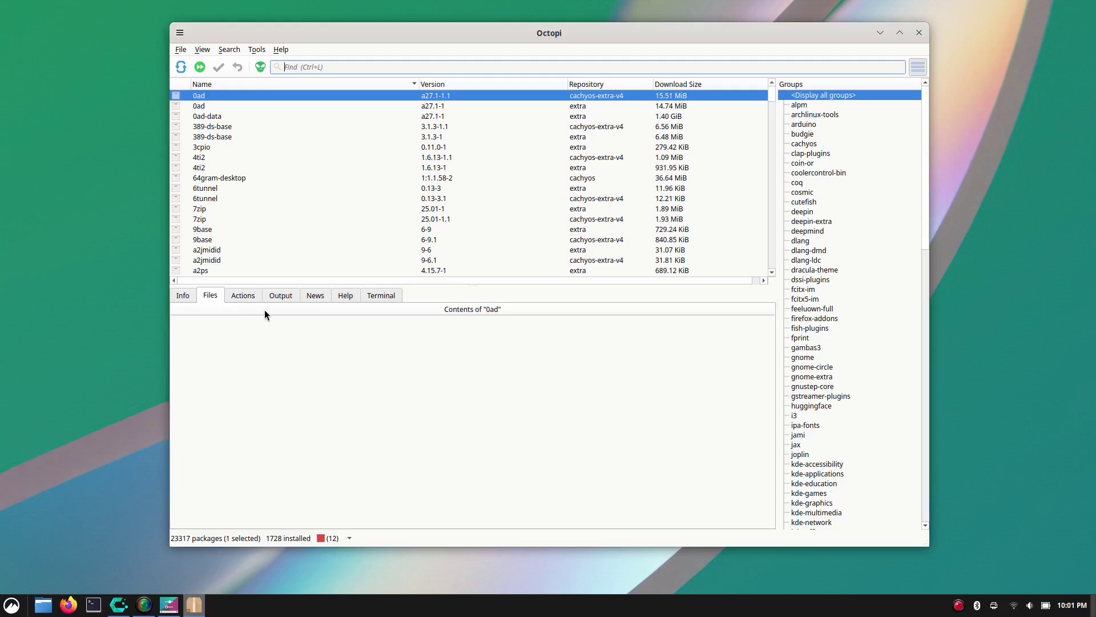
pyautogui.click(280, 295)
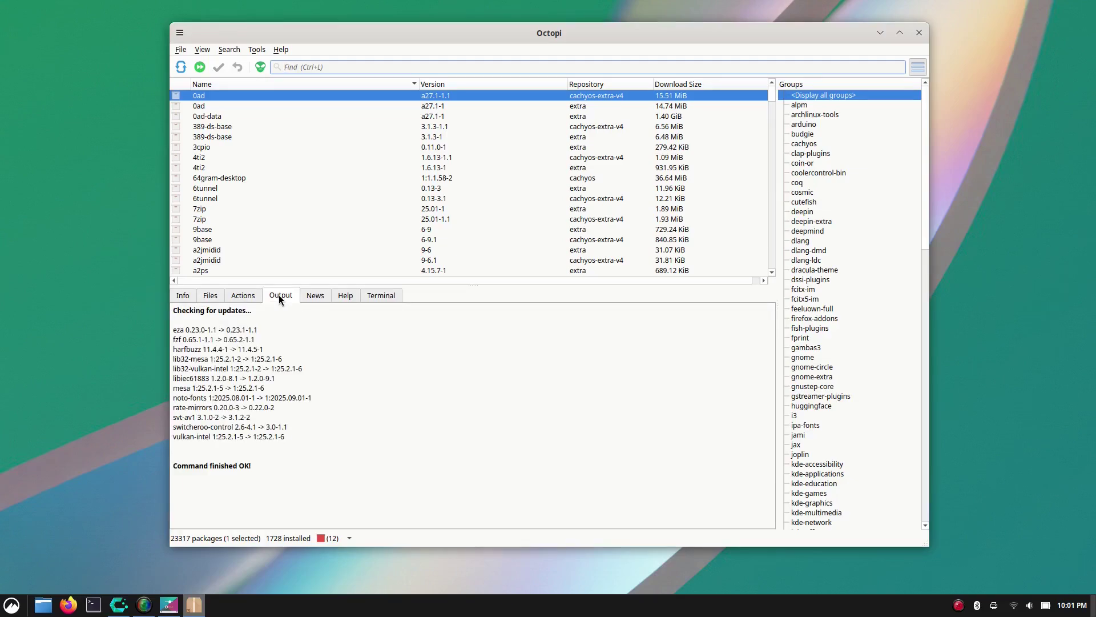
# - Install all available package updates in the terminal, entering the sudo password and answering y to proceed, and dismiss the reboot notification
pyautogui.click(349, 539)
pyautogui.click(337, 551)
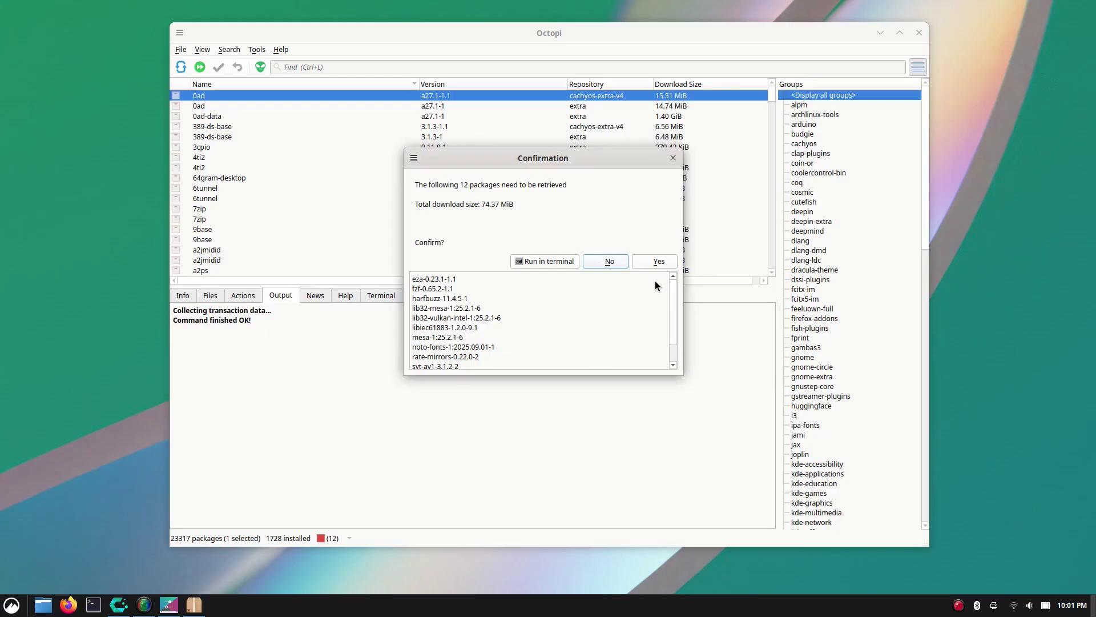
pyautogui.click(550, 261)
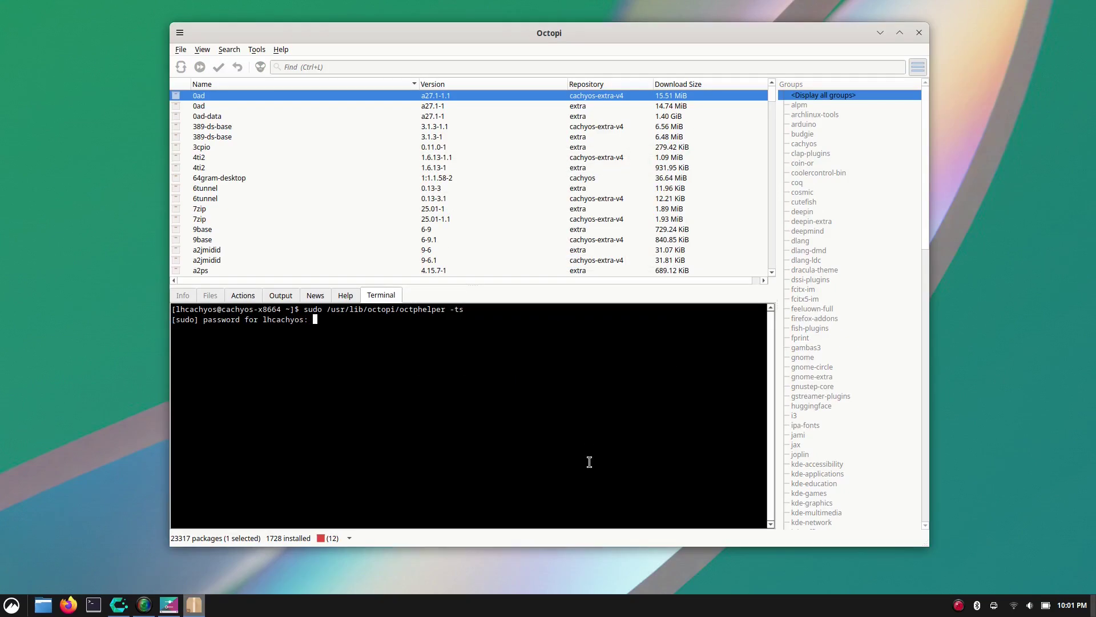
pyautogui.press('Return')
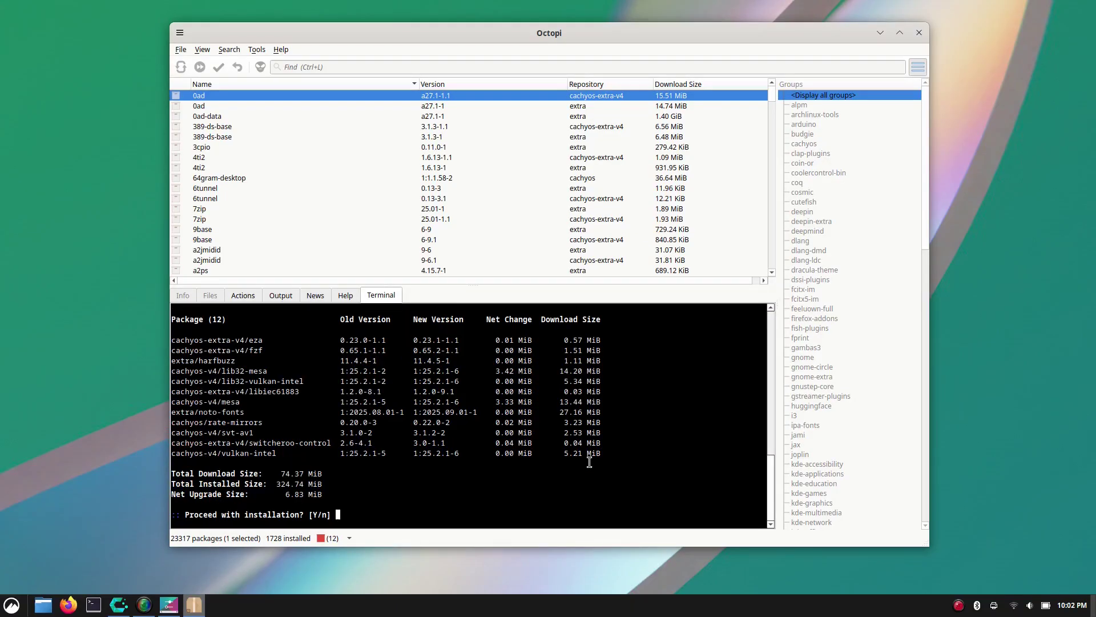
pyautogui.write('y')
pyautogui.press('Return')
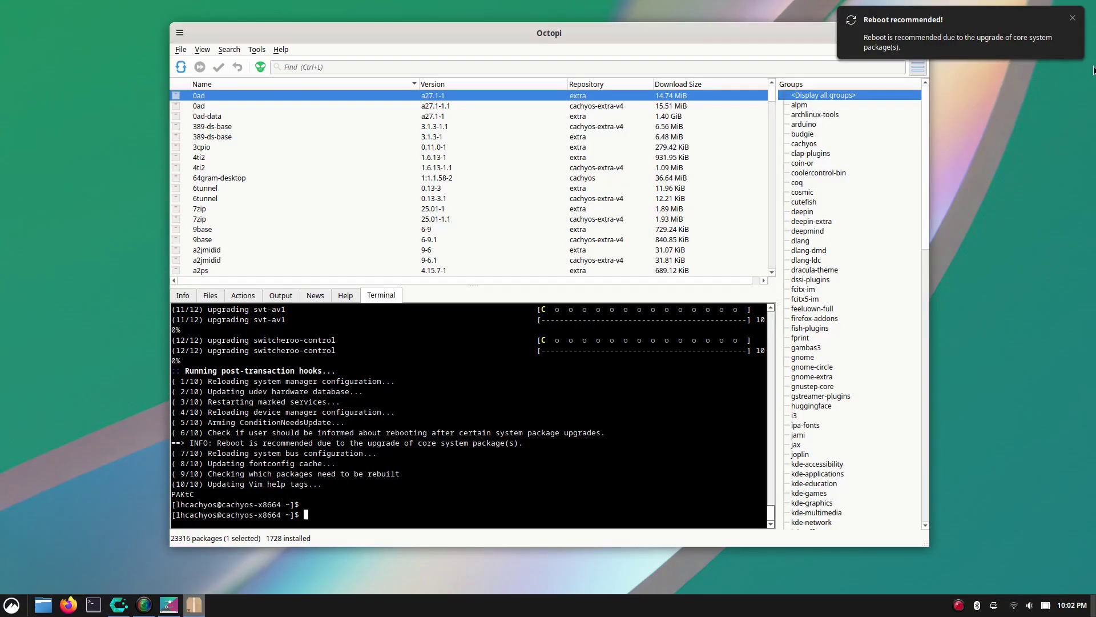
pyautogui.click(1073, 17)
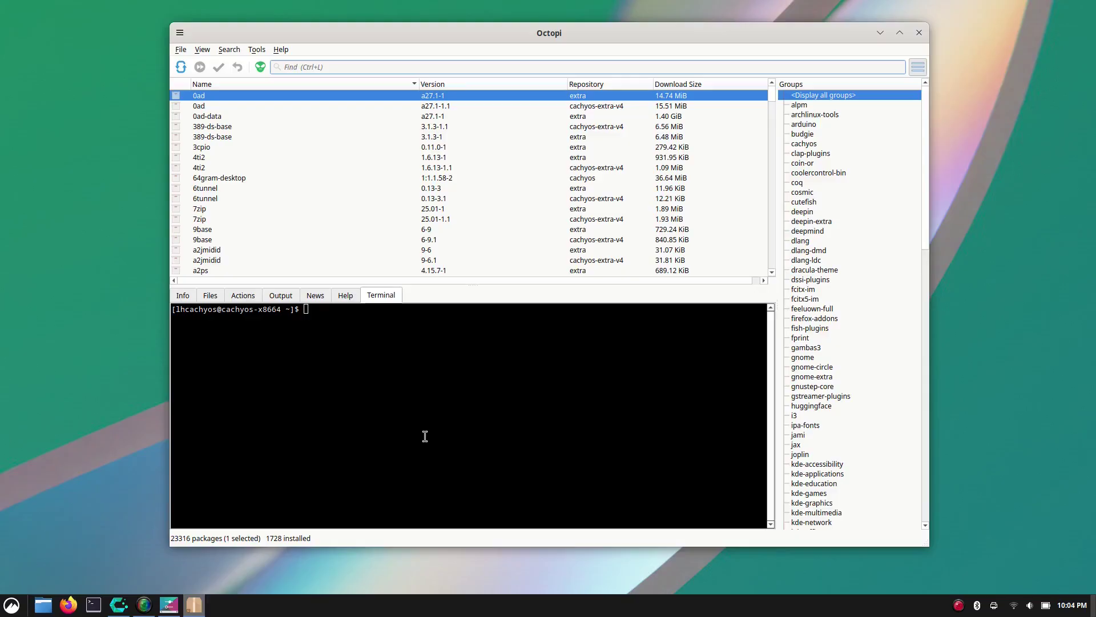
# - Check for package updates again and return to the 0ad package information
pyautogui.click(187, 297)
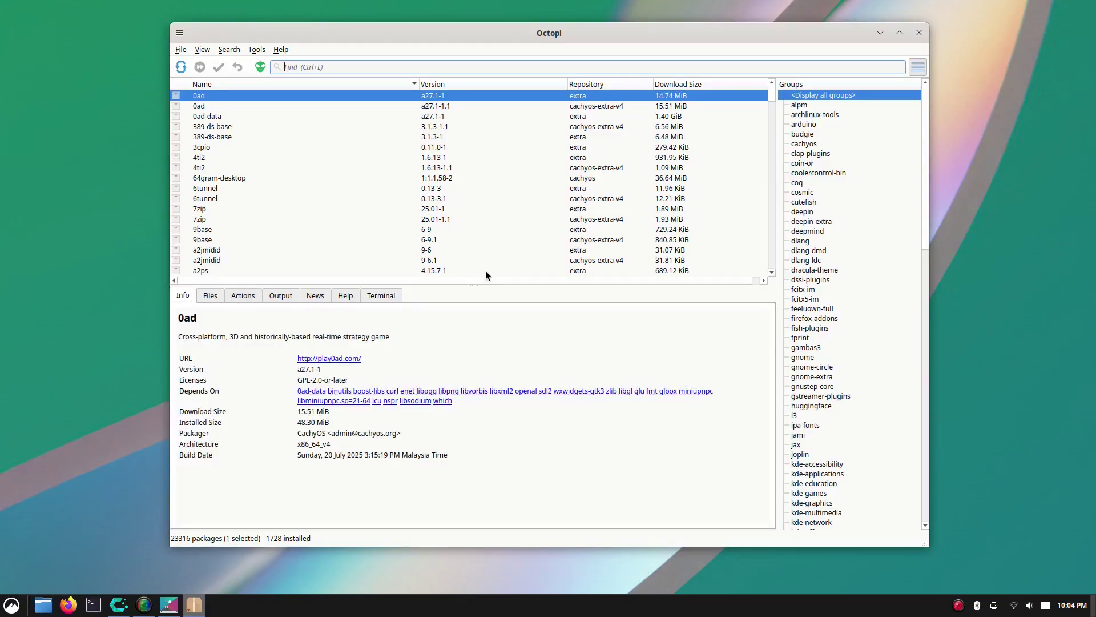
pyautogui.click(182, 67)
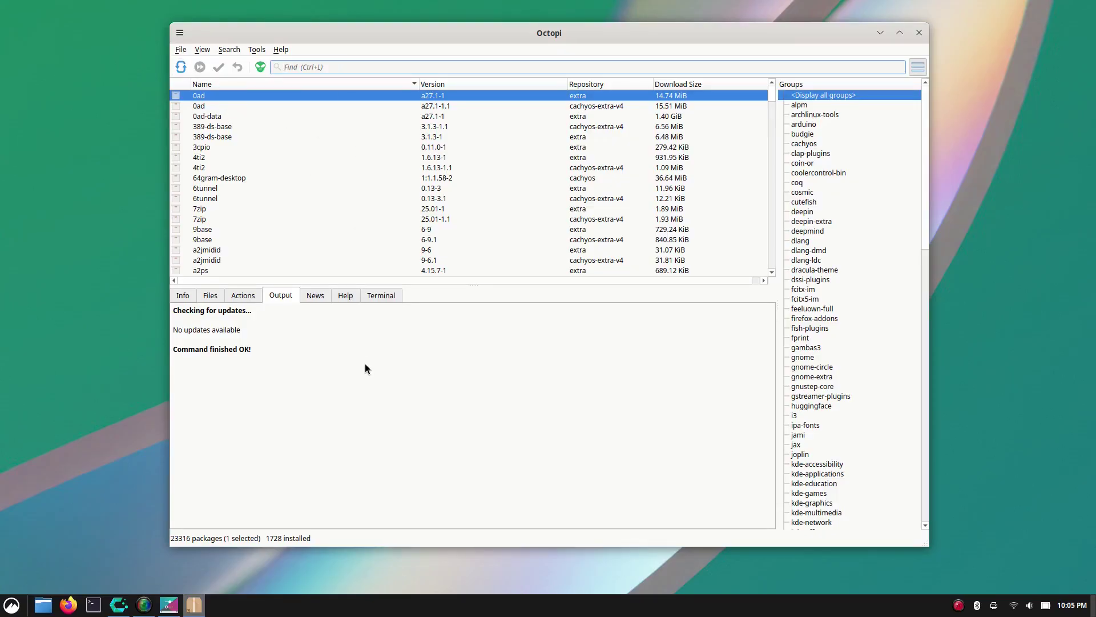
pyautogui.click(184, 296)
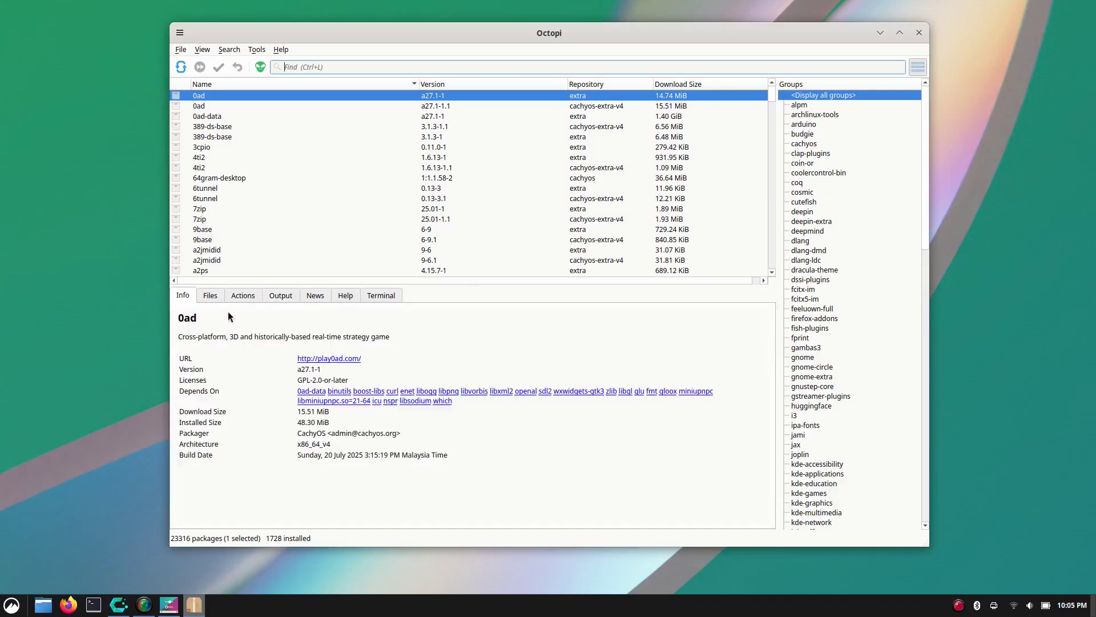
# - Search the Octopi package list for gparted
pyautogui.click(343, 66)
pyautogui.write('g')
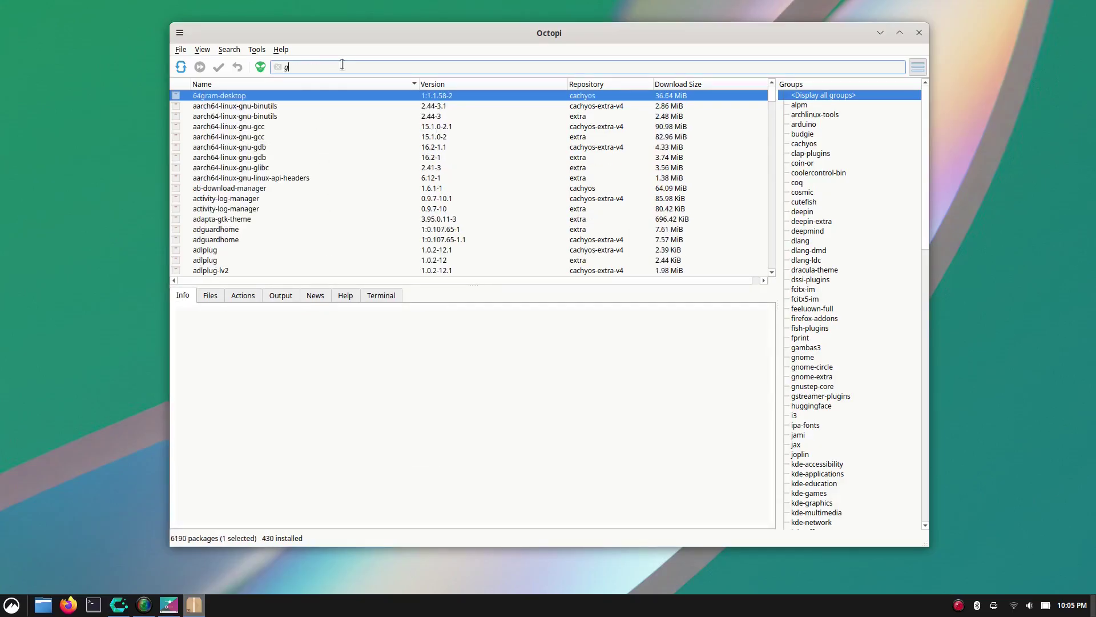
pyautogui.write('par')
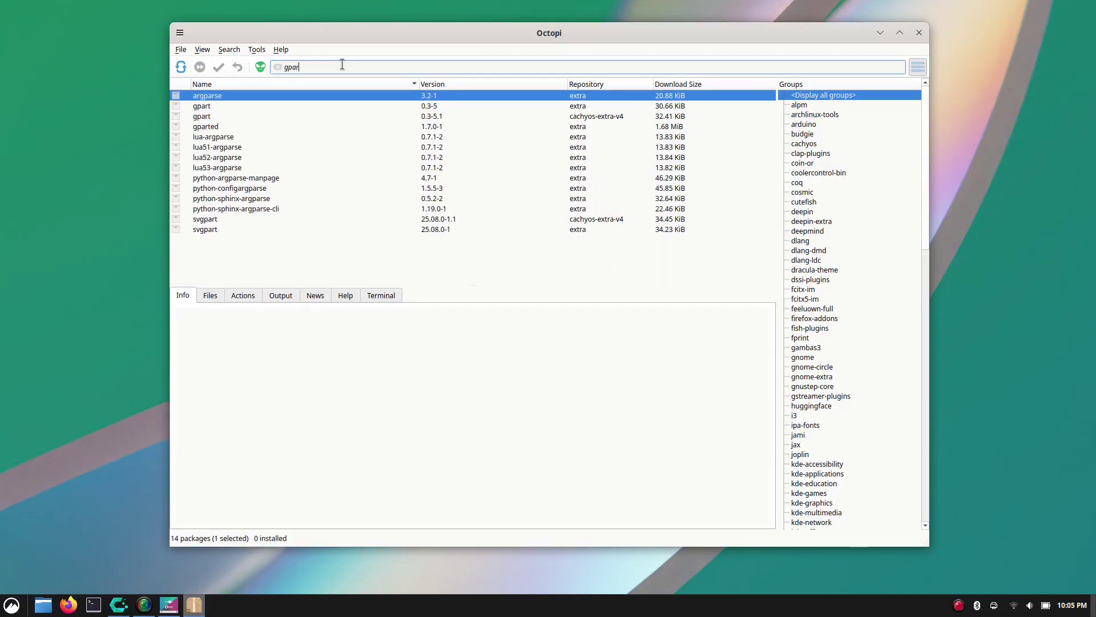
pyautogui.write('ted')
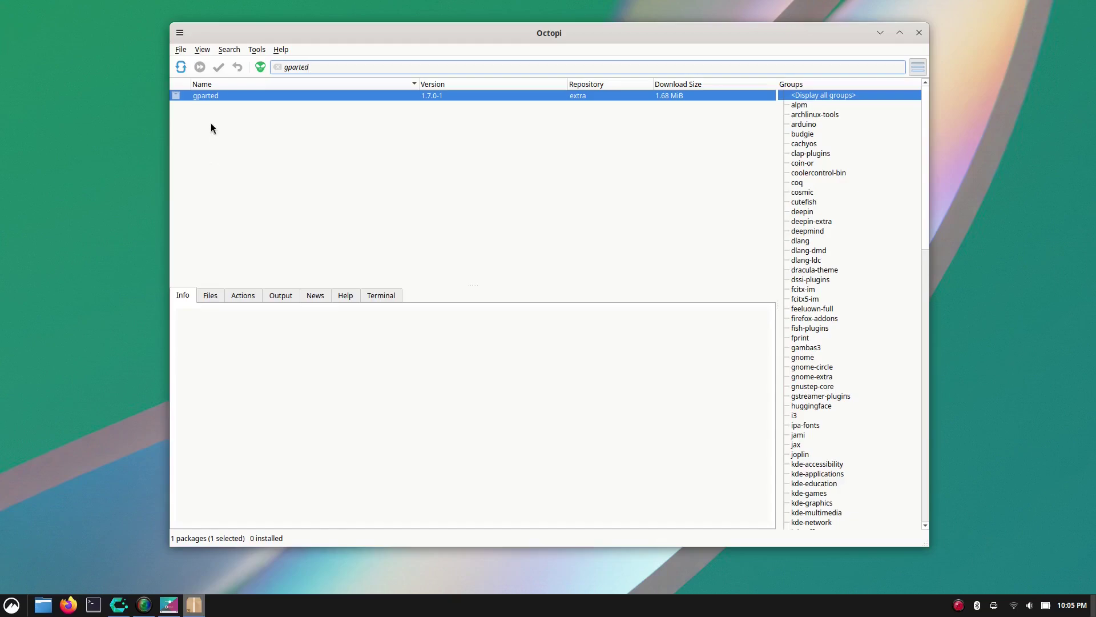
# - Select the gparted package and review its description, optional dependencies and build details
pyautogui.click(231, 97)
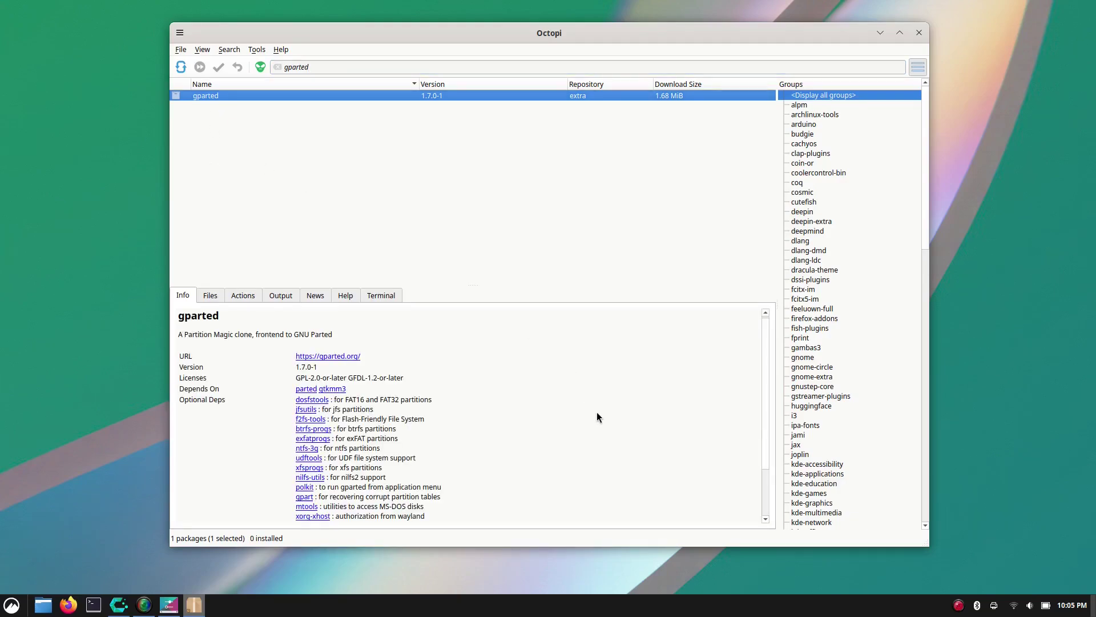
pyautogui.scroll(-2, 597, 412)
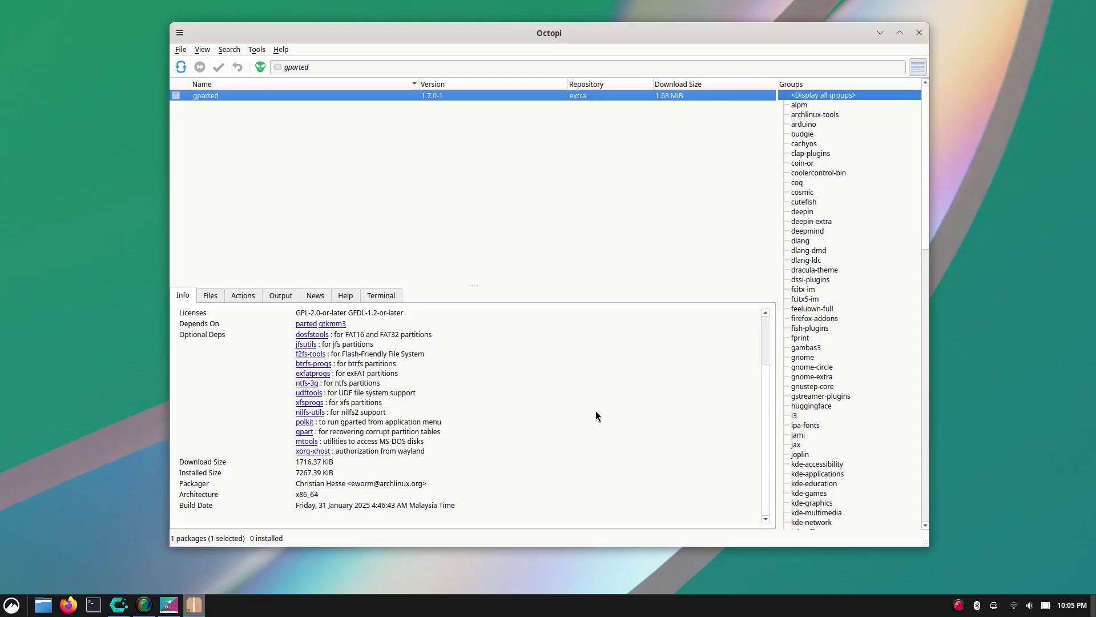
pyautogui.scroll(1, 596, 415)
pyautogui.scroll(-1, 597, 416)
pyautogui.scroll(2, 598, 414)
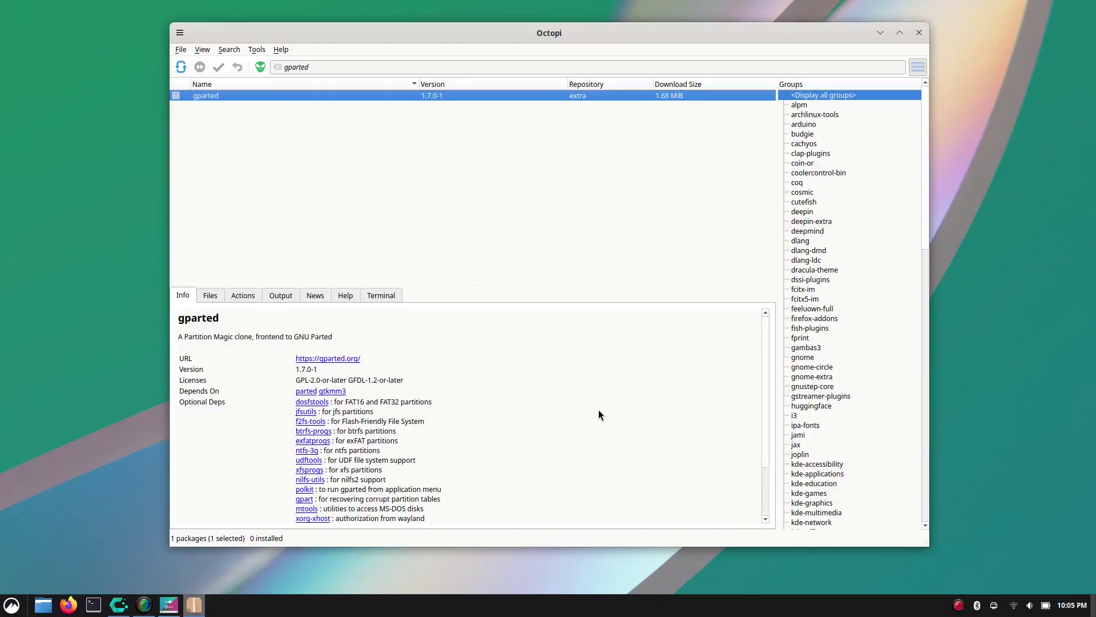
pyautogui.scroll(-2, 598, 414)
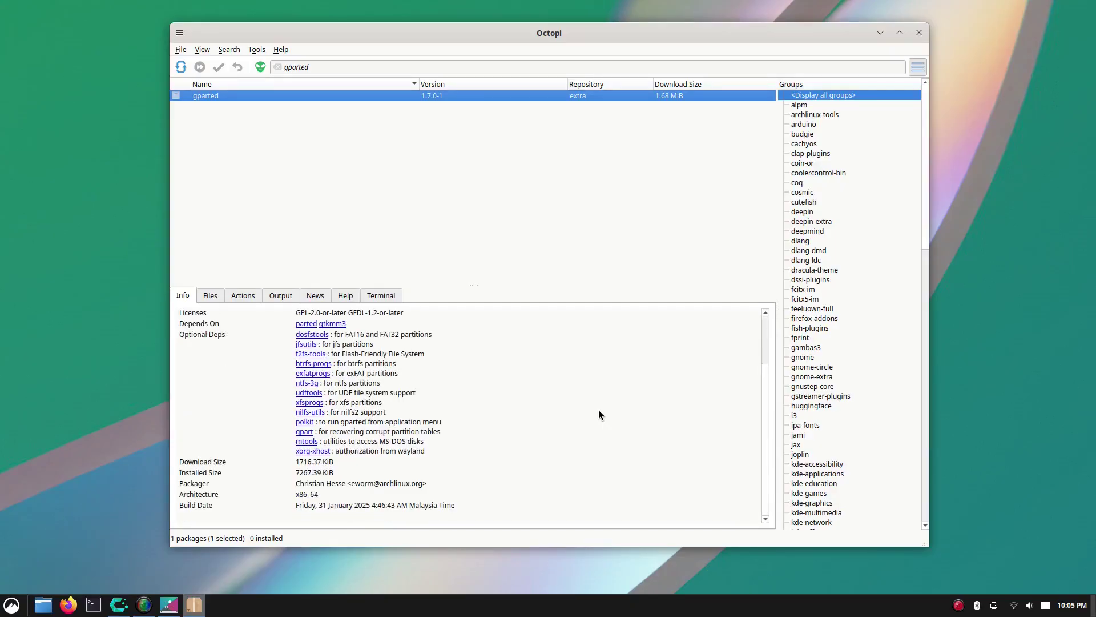
# - Review the gparted package details, its file contents, the pending package actions and the command output
pyautogui.scroll(2, 598, 415)
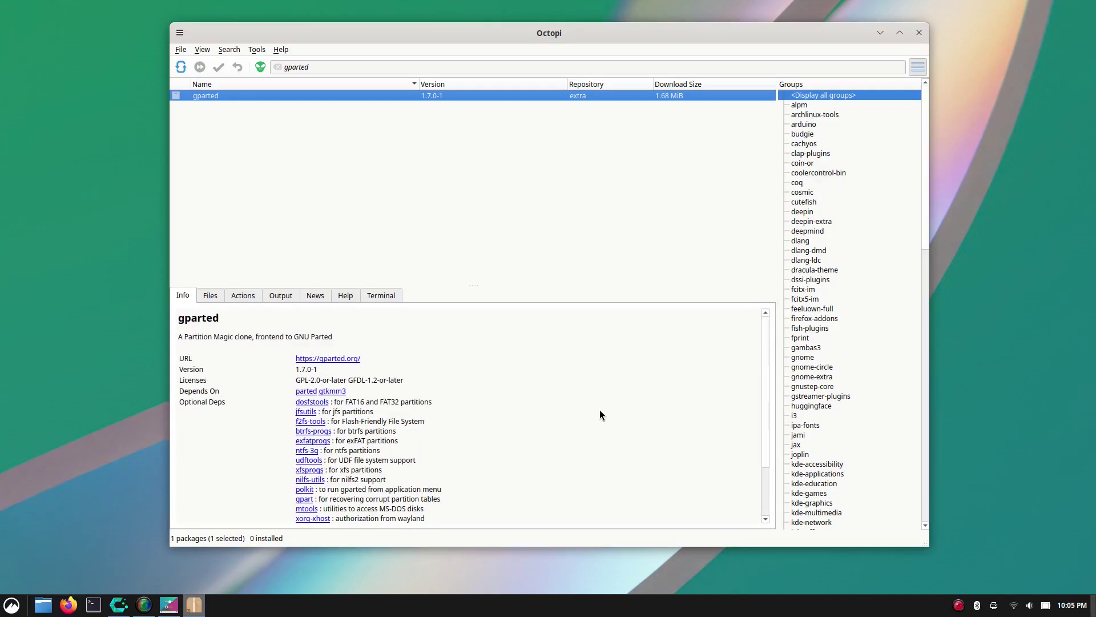
pyautogui.scroll(-2, 598, 413)
pyautogui.scroll(2, 591, 415)
pyautogui.click(210, 296)
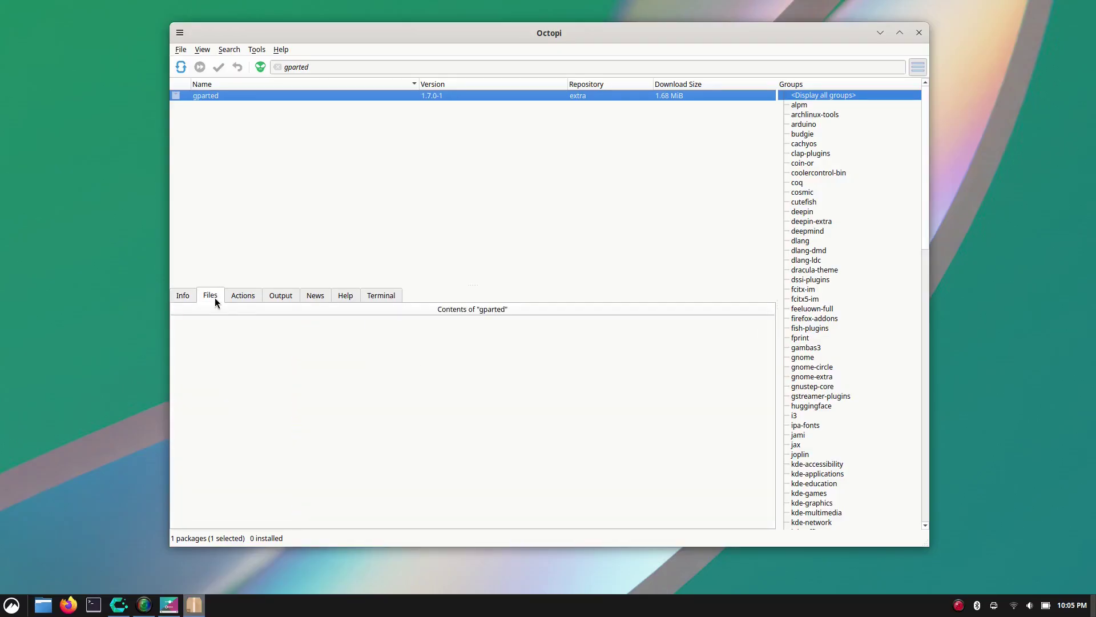
pyautogui.click(243, 298)
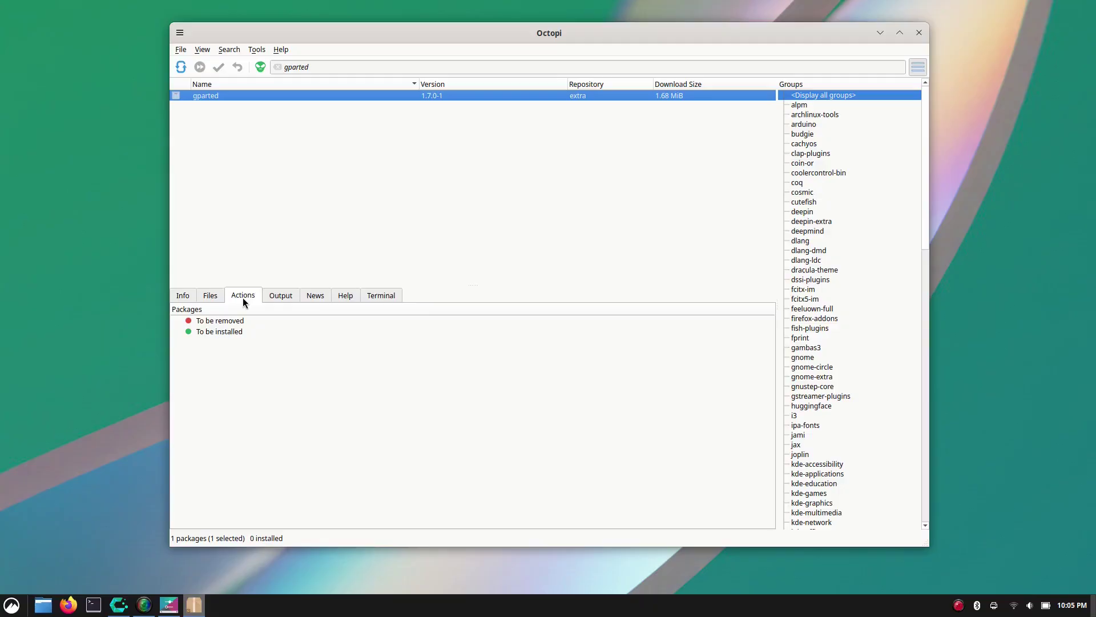
pyautogui.click(281, 298)
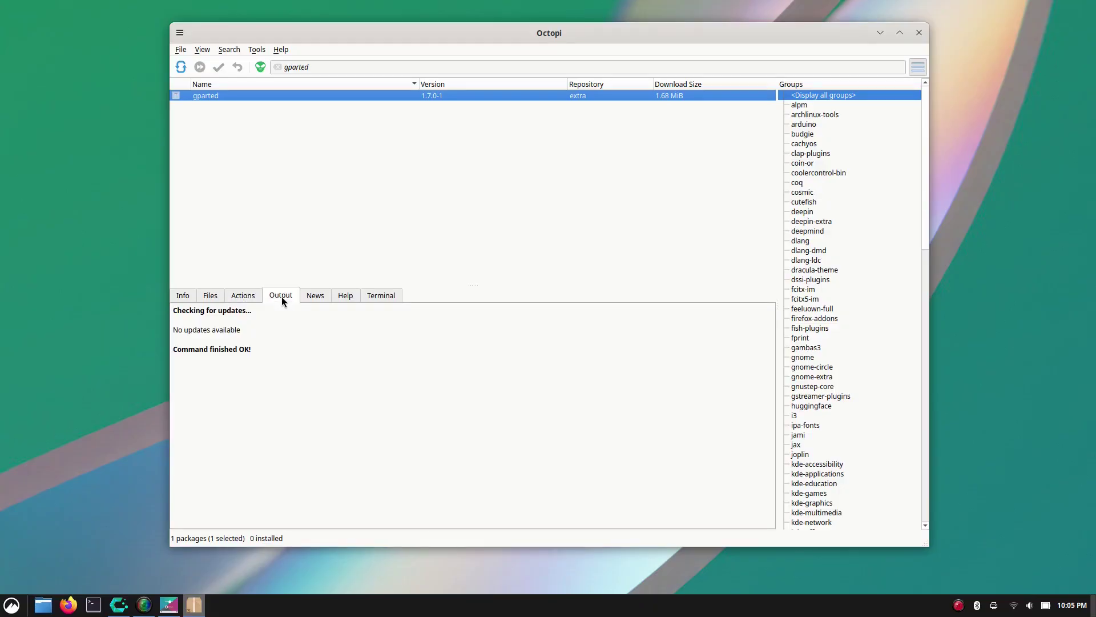
# - Read through the Arch Linux news and return to the gparted package information
pyautogui.click(318, 296)
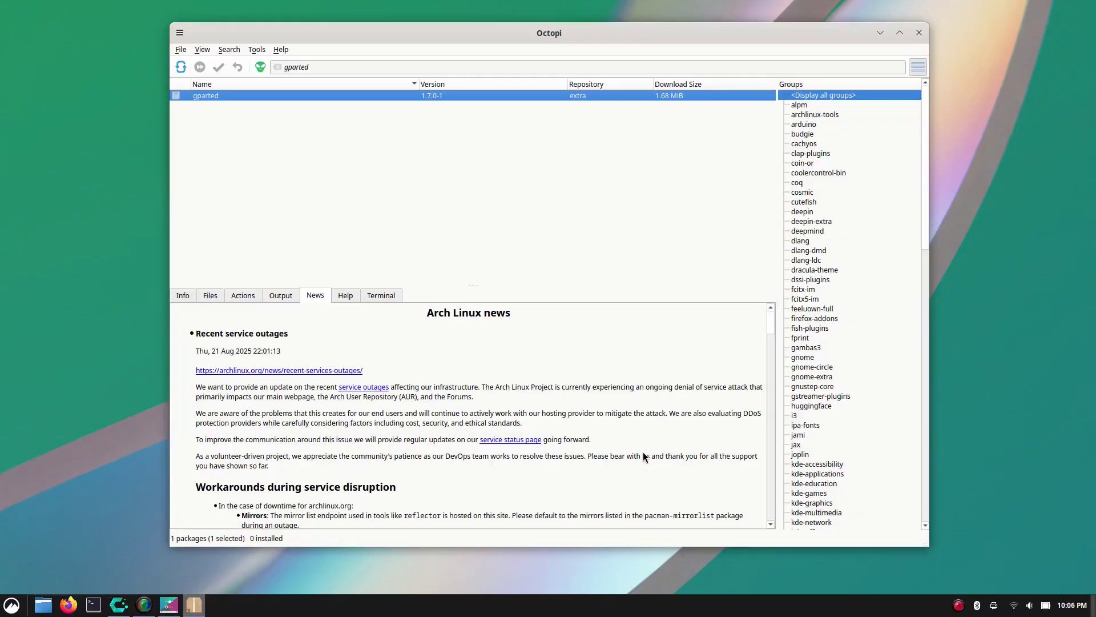
pyautogui.scroll(-10, 643, 455)
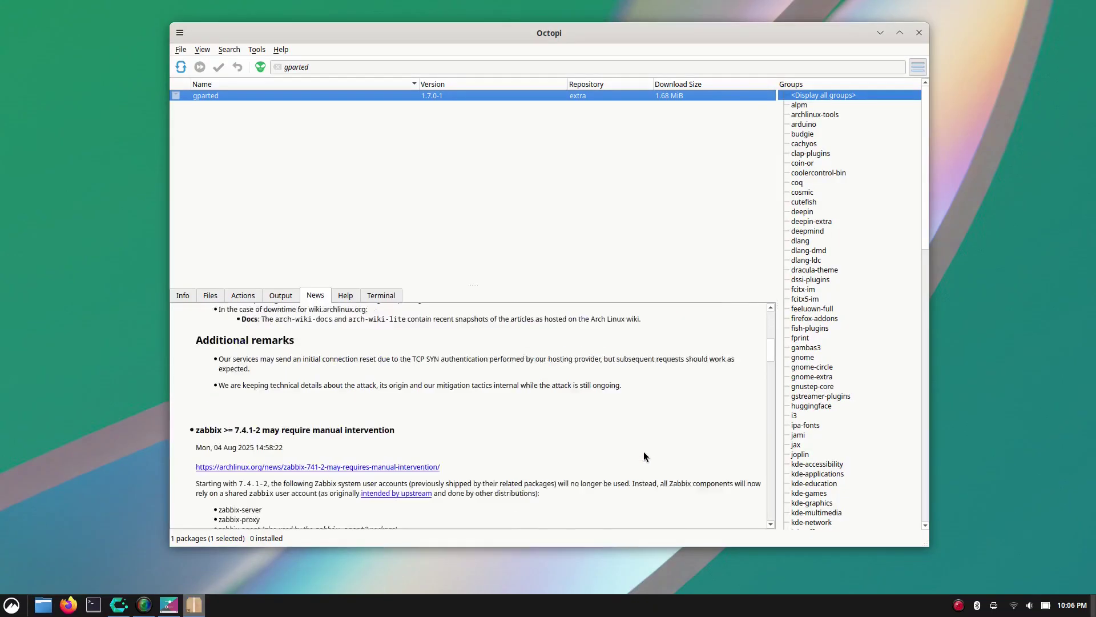
pyautogui.scroll(-8, 646, 440)
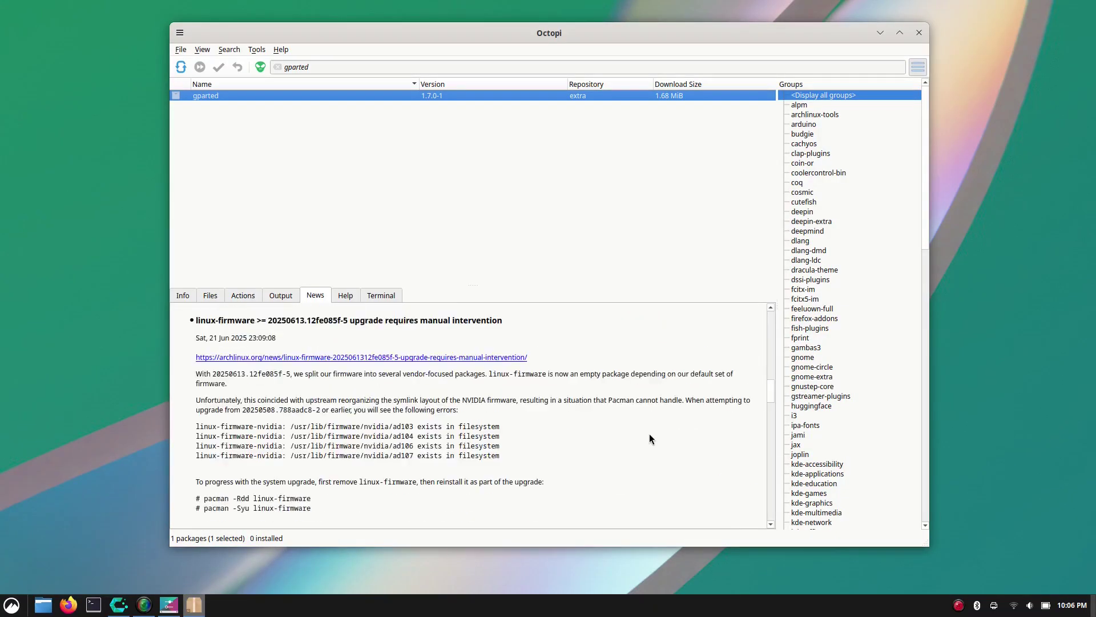
pyautogui.scroll(10, 651, 437)
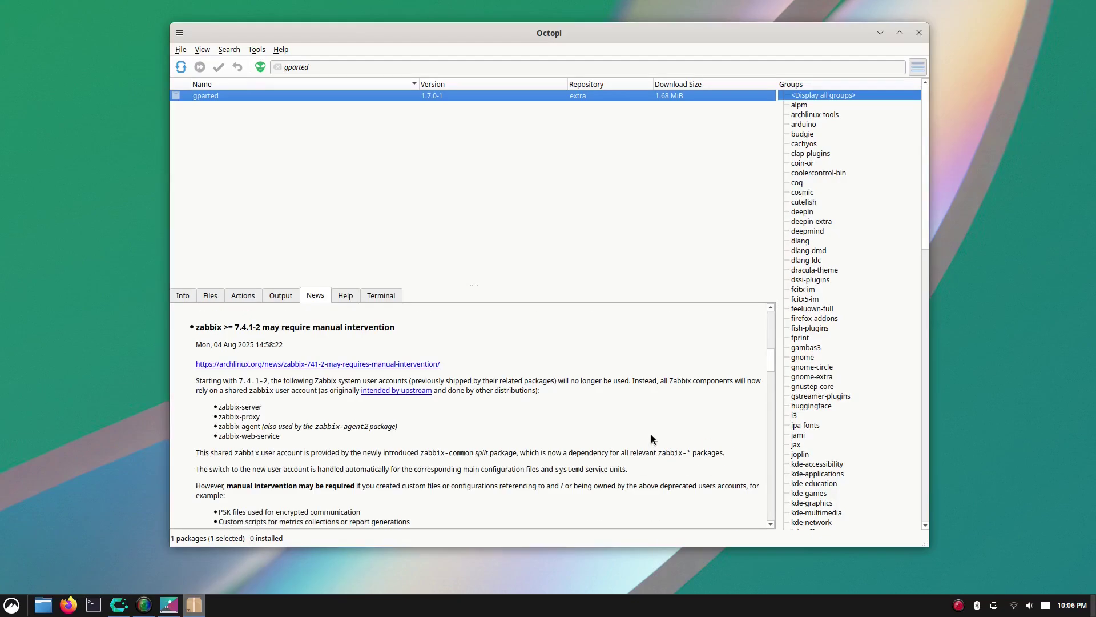
pyautogui.scroll(8, 654, 439)
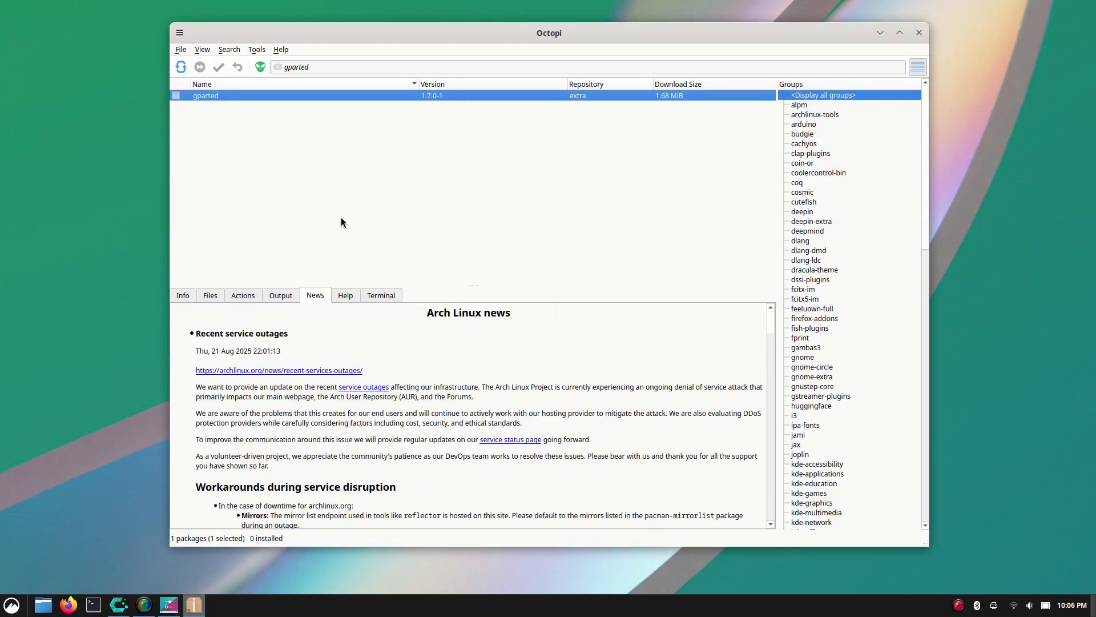
pyautogui.click(184, 296)
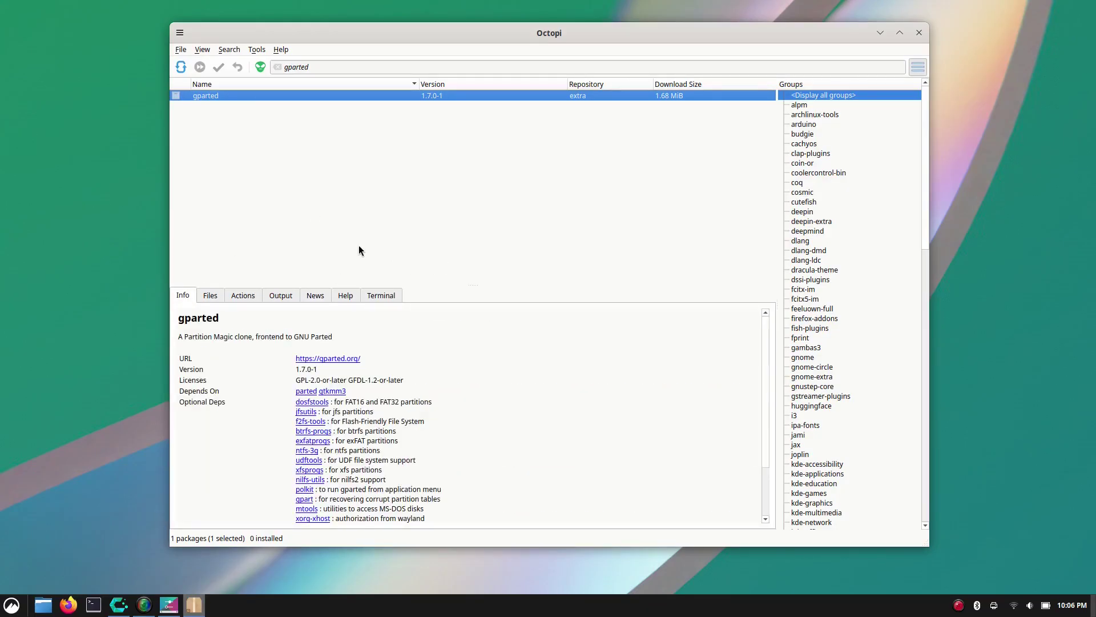
# - Mark the gparted package for installation without selecting any optional dependencies
pyautogui.rightClick(176, 98)
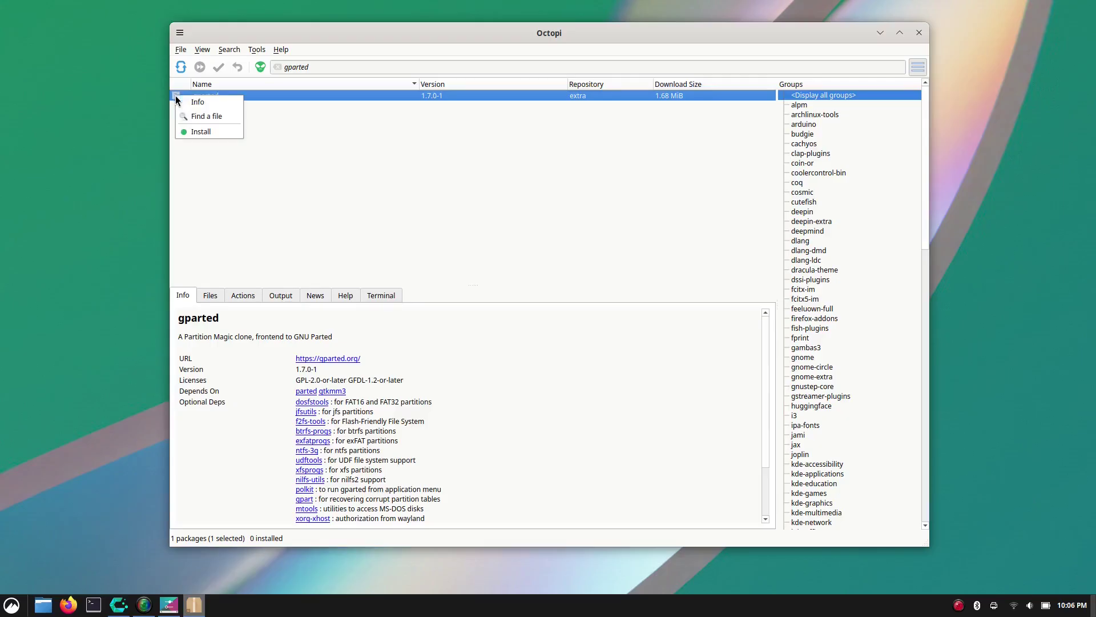
pyautogui.click(205, 134)
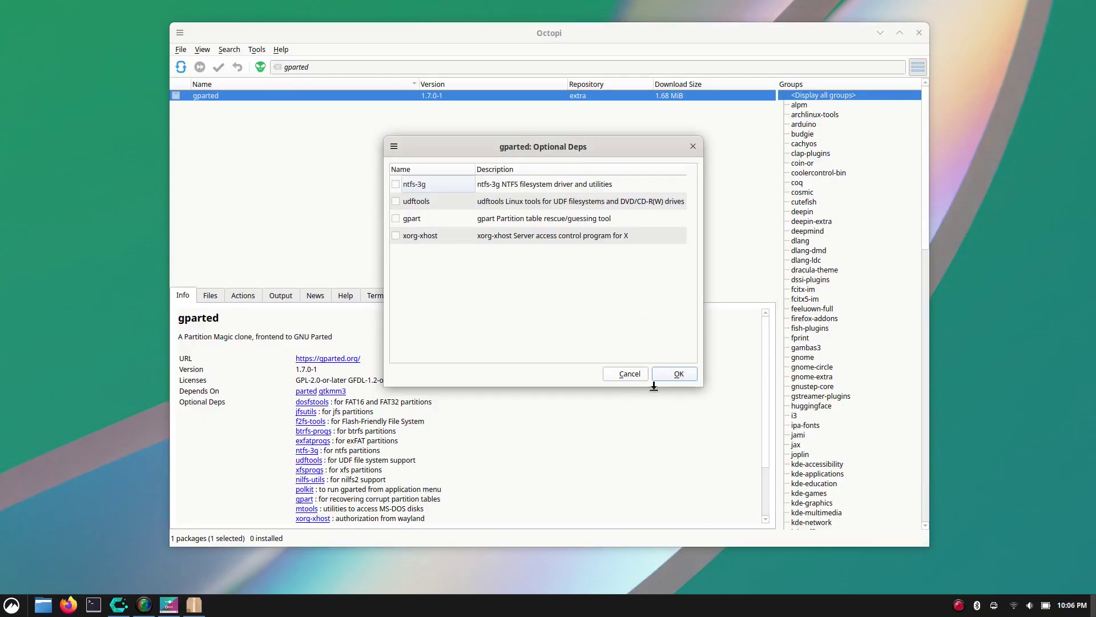
pyautogui.click(676, 376)
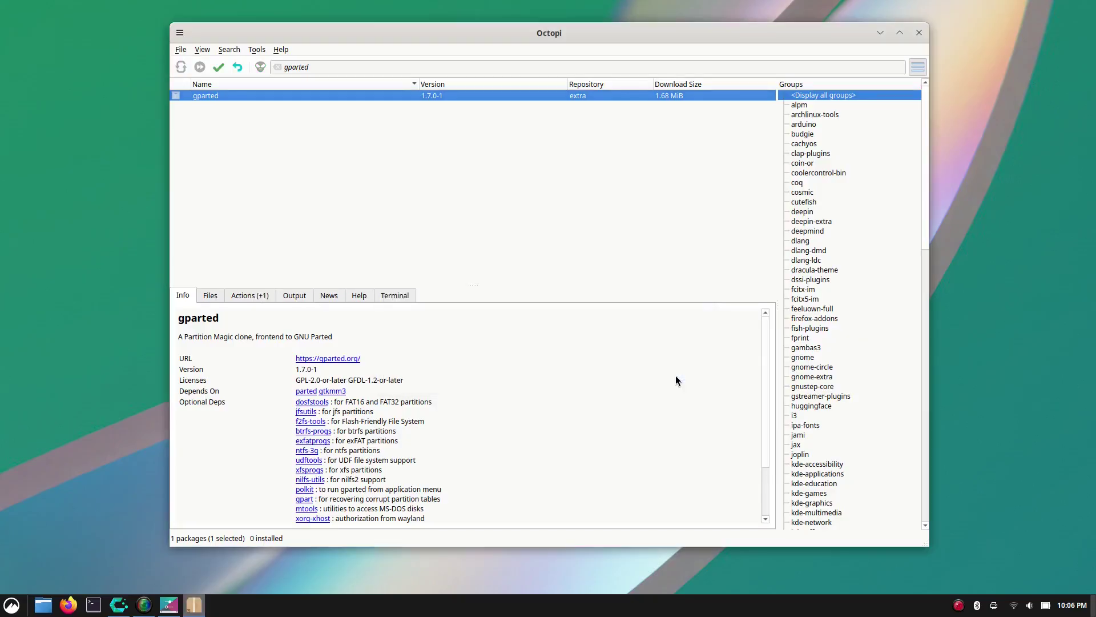
# - Apply the gparted installation in the terminal, entering the sudo password and answering y to proceed
pyautogui.click(218, 67)
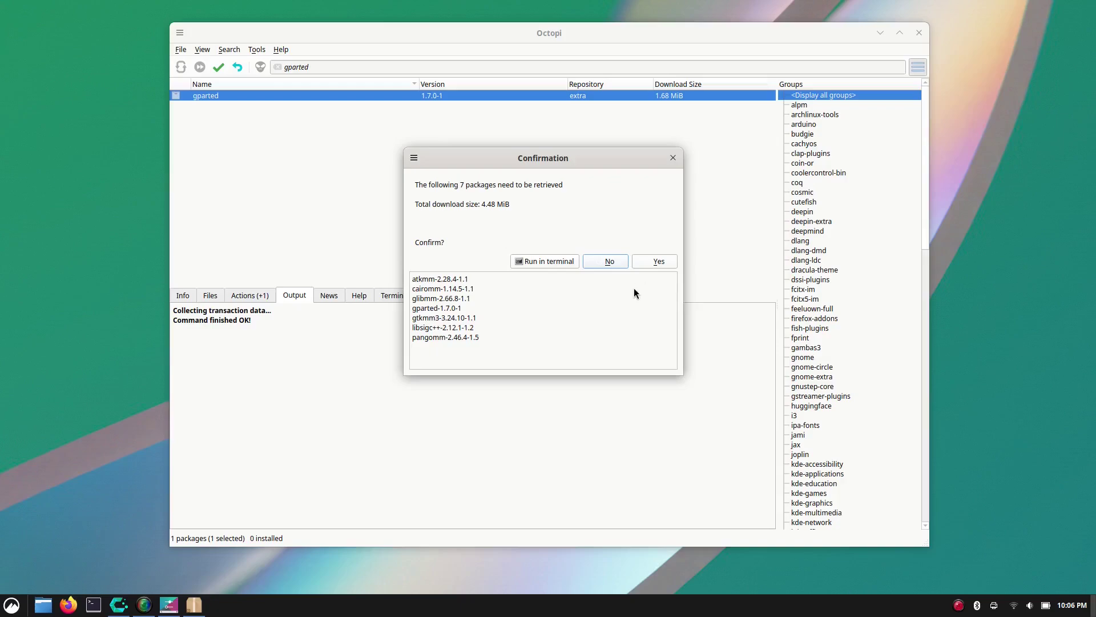
pyautogui.click(546, 261)
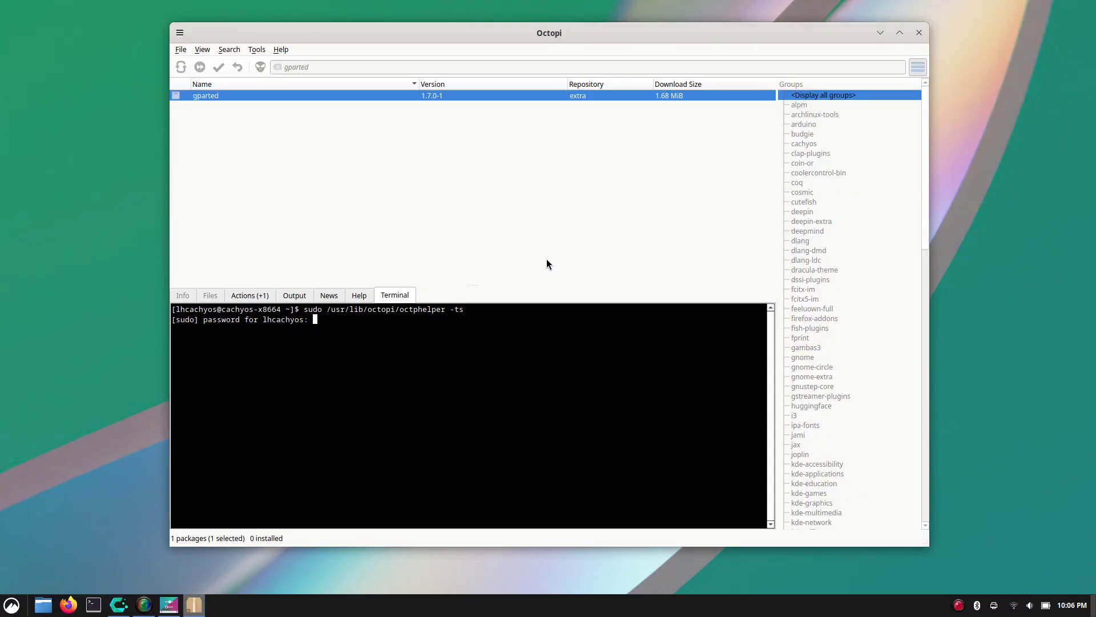
pyautogui.press('Return')
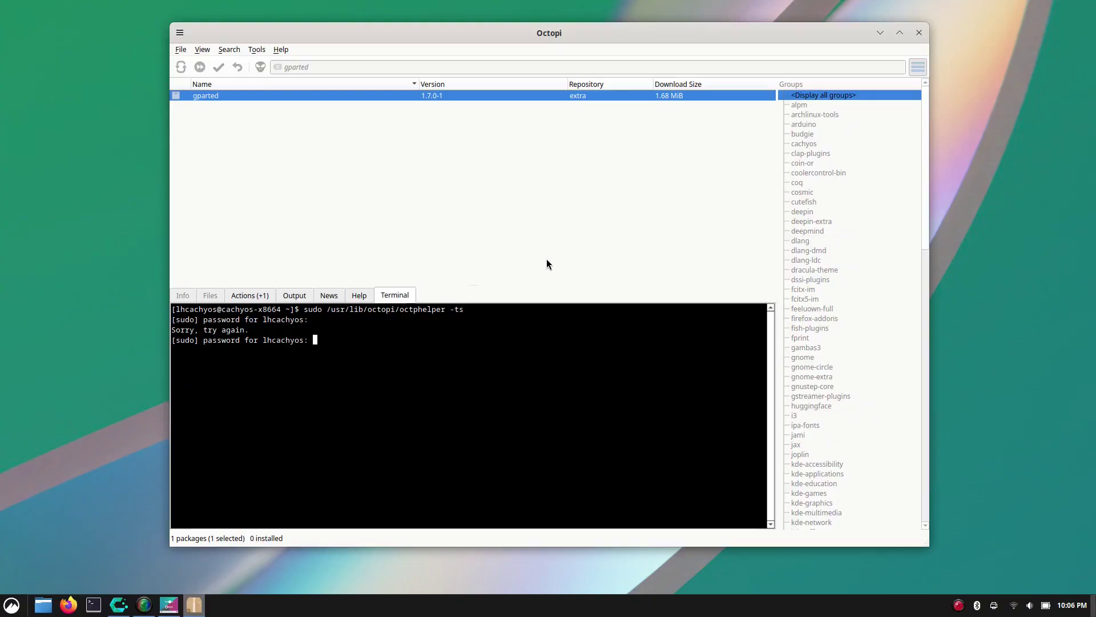
pyautogui.press('Return')
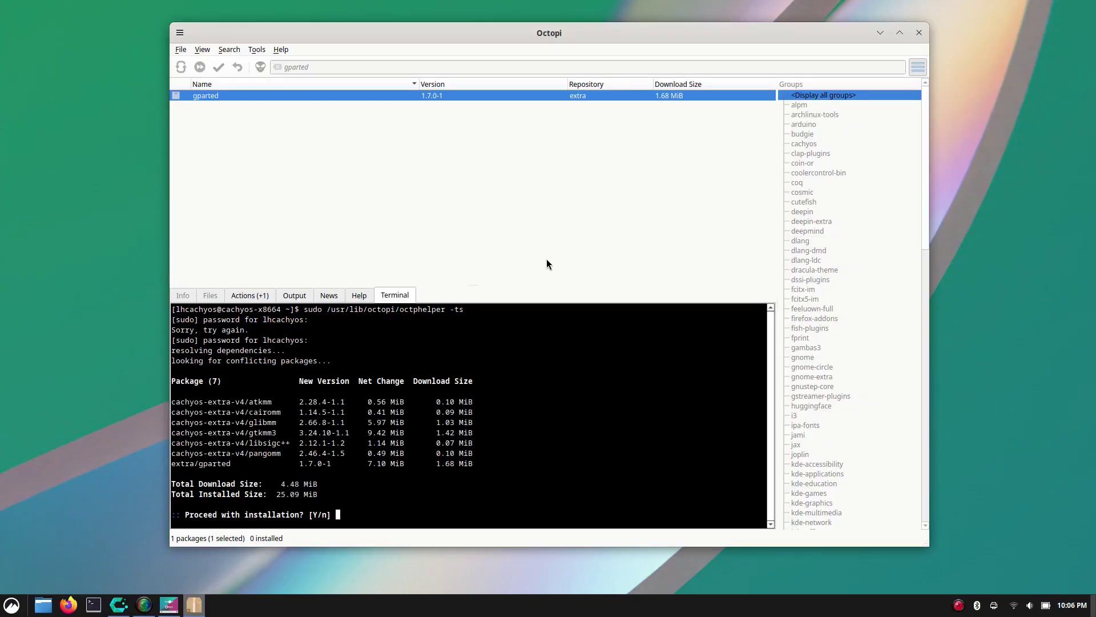
pyautogui.write('y')
pyautogui.press('Return')
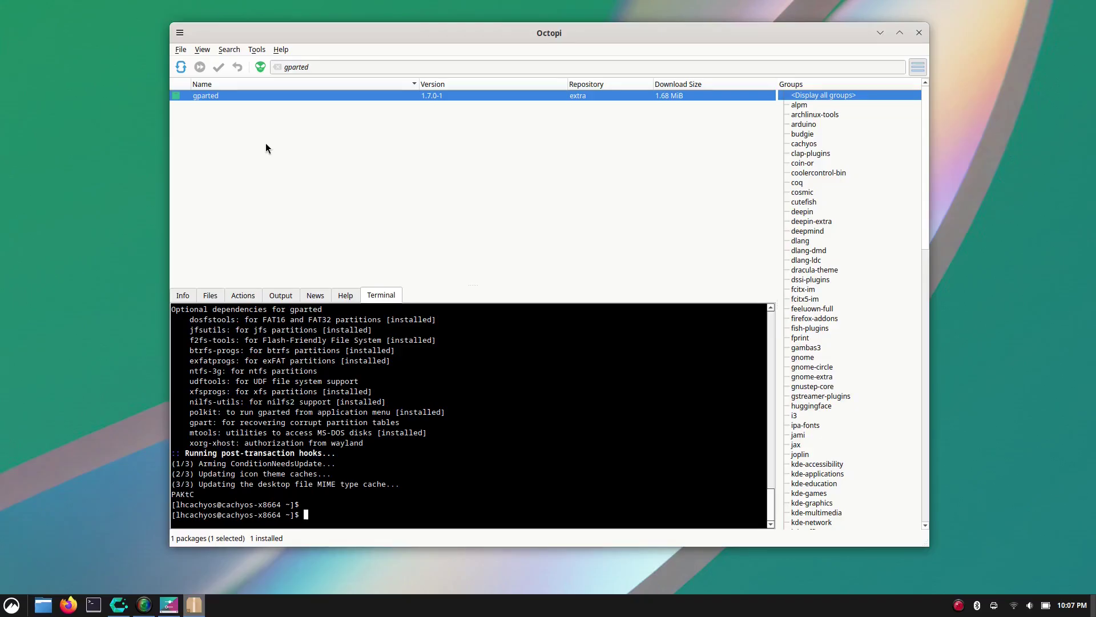
# - Launch GParted, authenticating with the account password, and enlarge its window to view the partition list before minimizing it
pyautogui.click(11, 605)
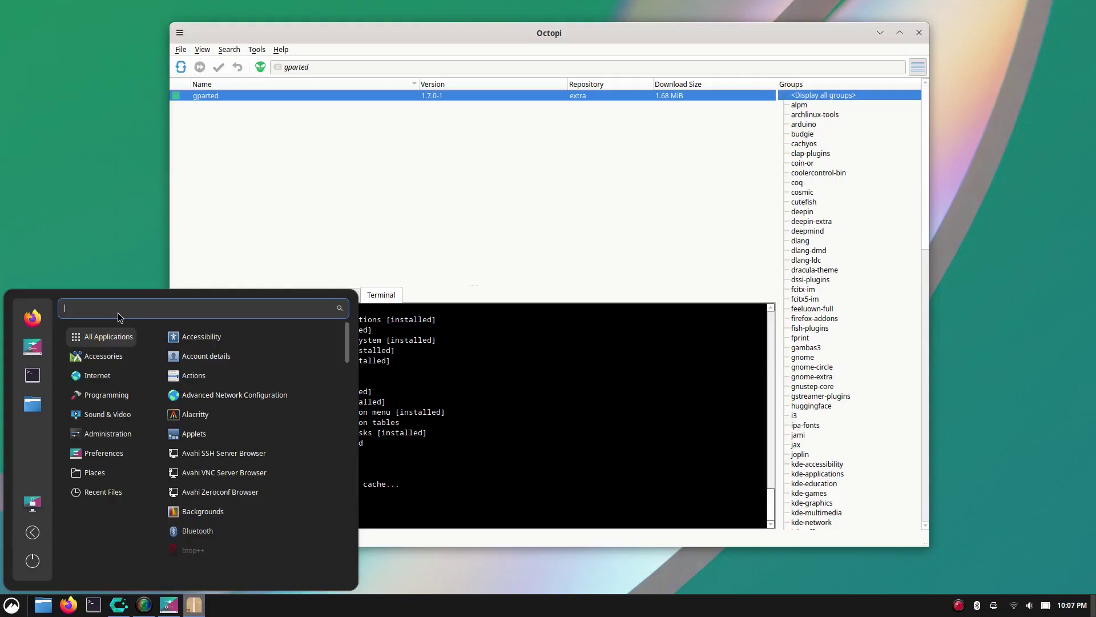
pyautogui.write('g')
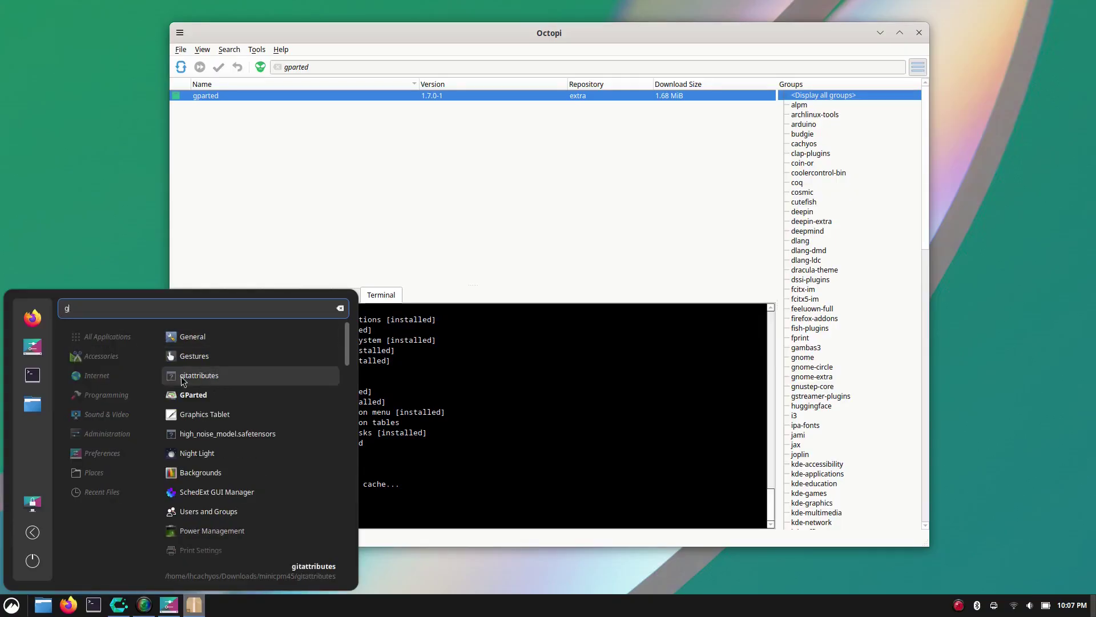
pyautogui.click(201, 402)
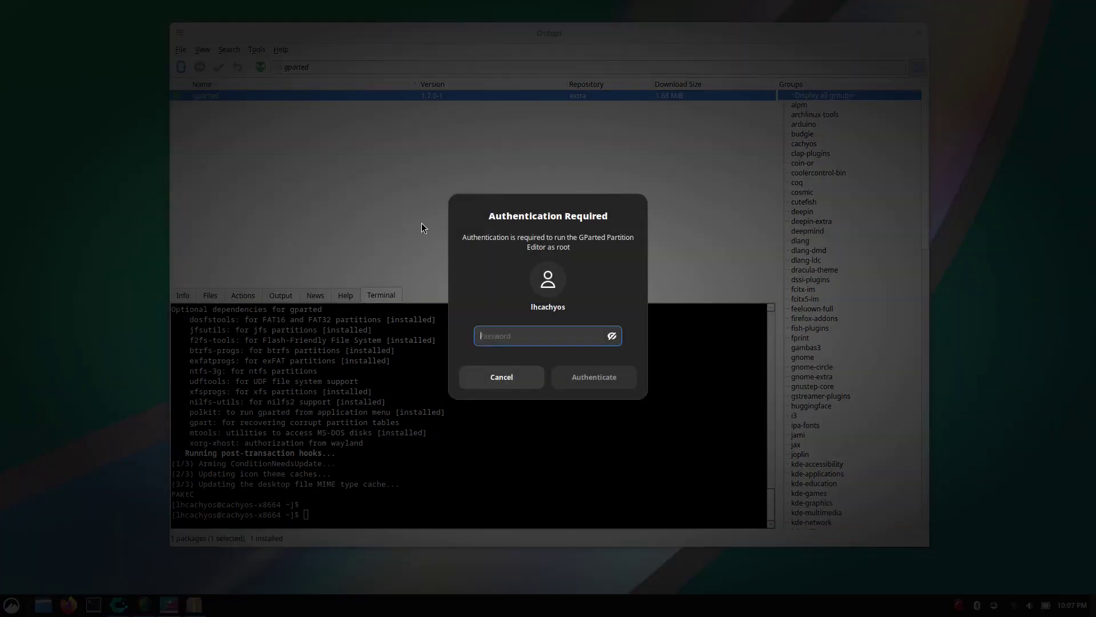
pyautogui.write('••••••')
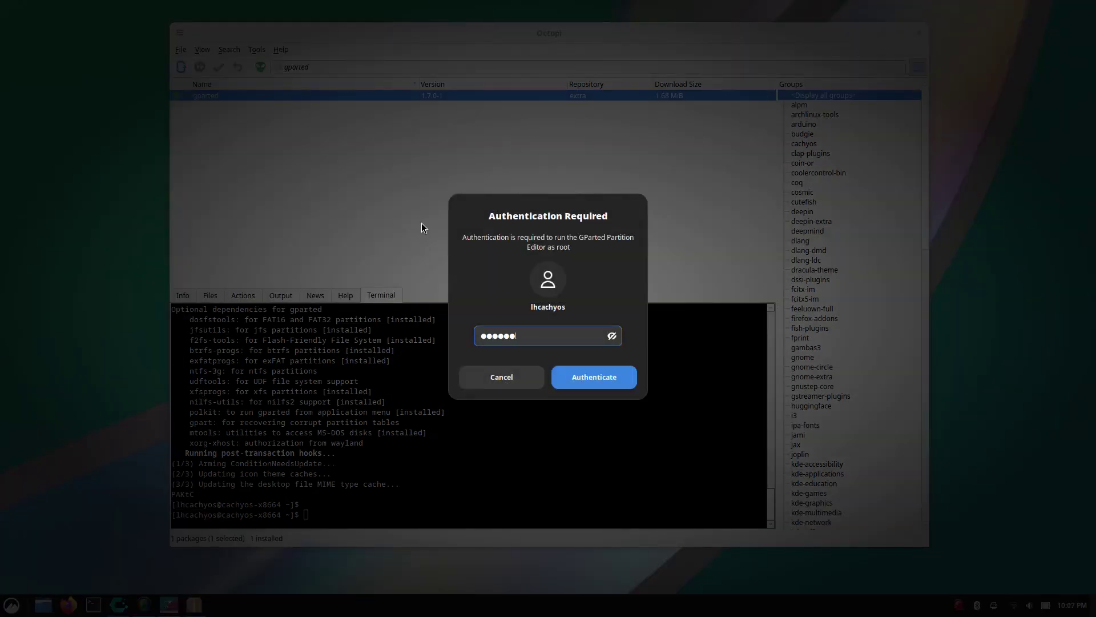
pyautogui.write('••')
pyautogui.press('Return')
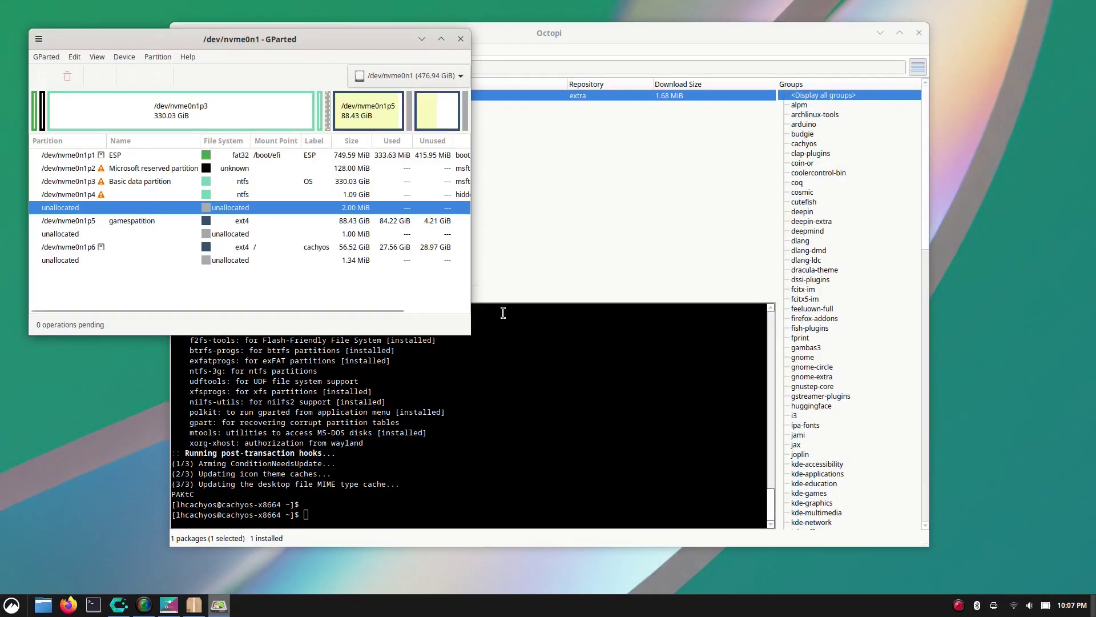
pyautogui.moveTo(471, 334); pyautogui.dragTo(597, 393)
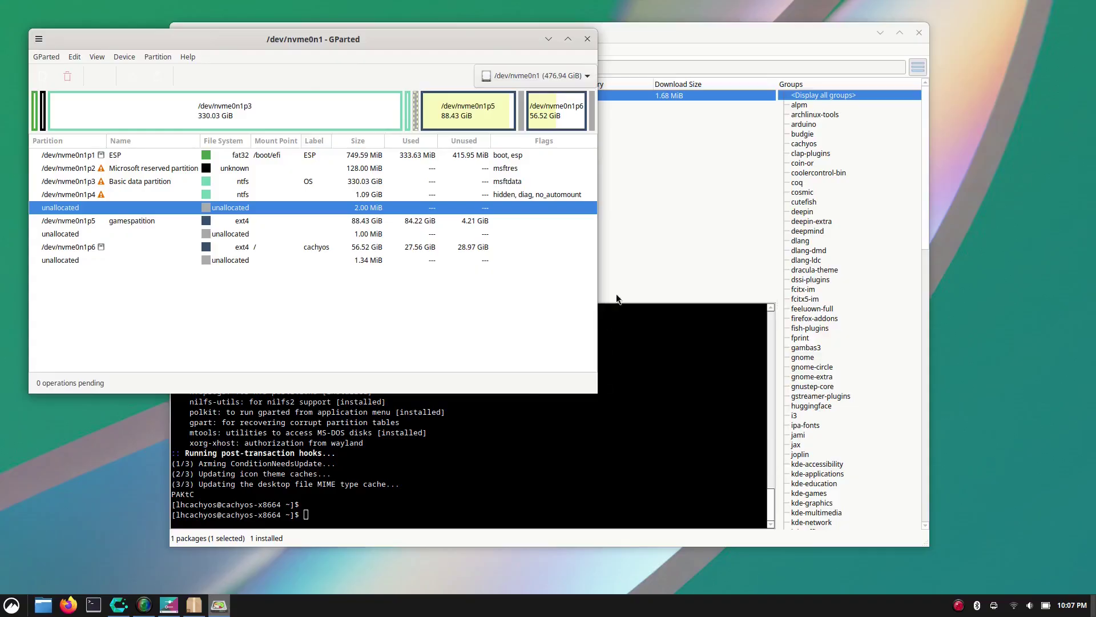
pyautogui.click(550, 43)
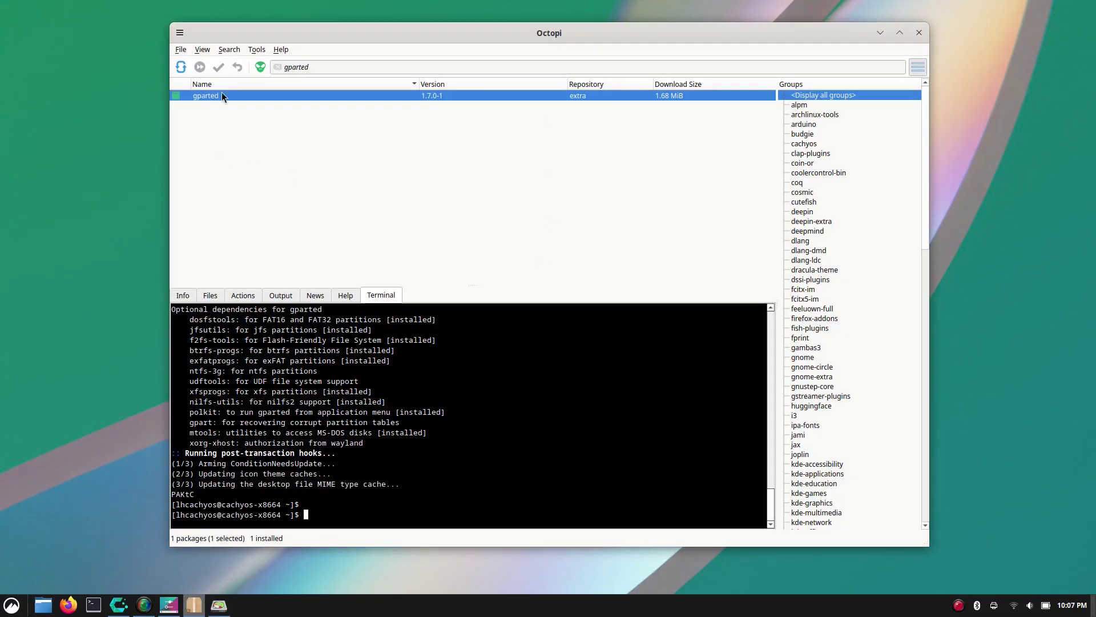
# - View the version and license information about Octopi, dismiss it and minimize the Octopi window
pyautogui.click(281, 50)
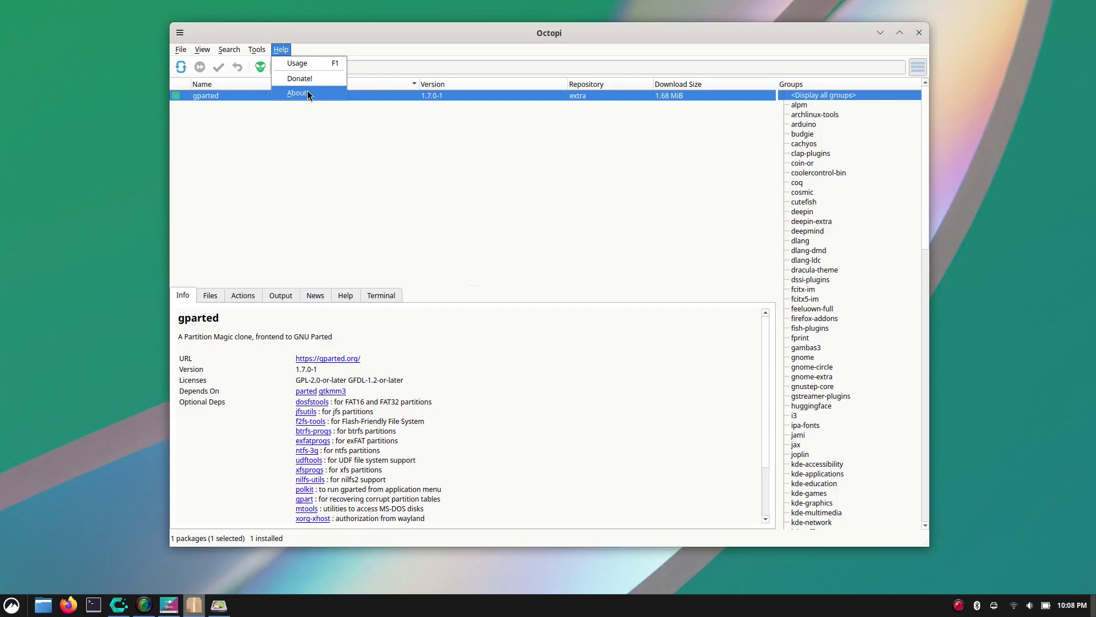
pyautogui.click(307, 90)
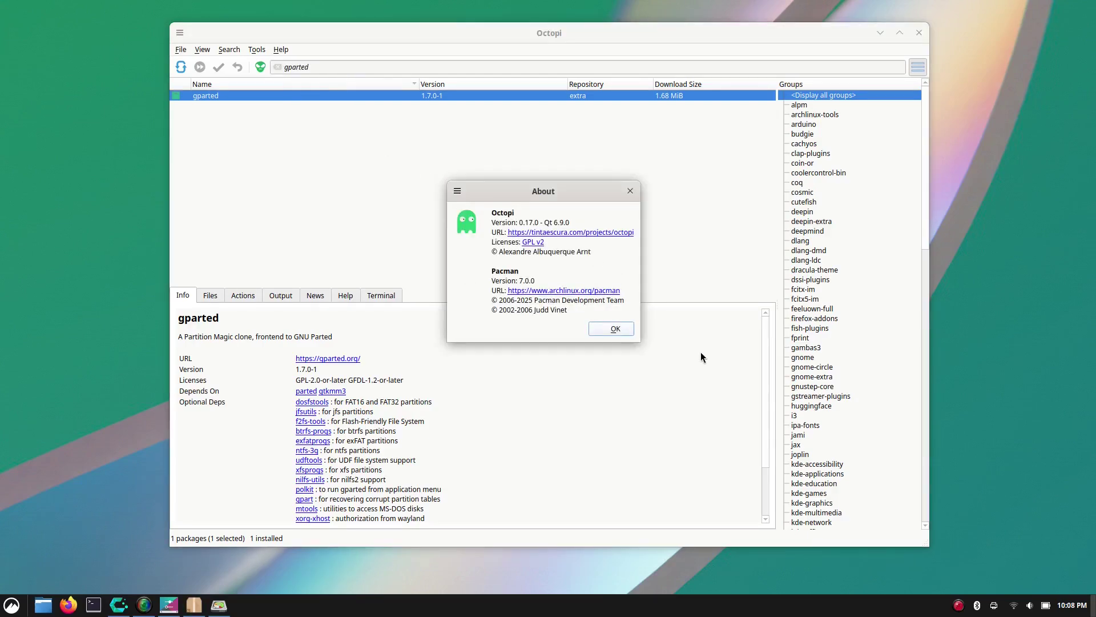
pyautogui.click(628, 330)
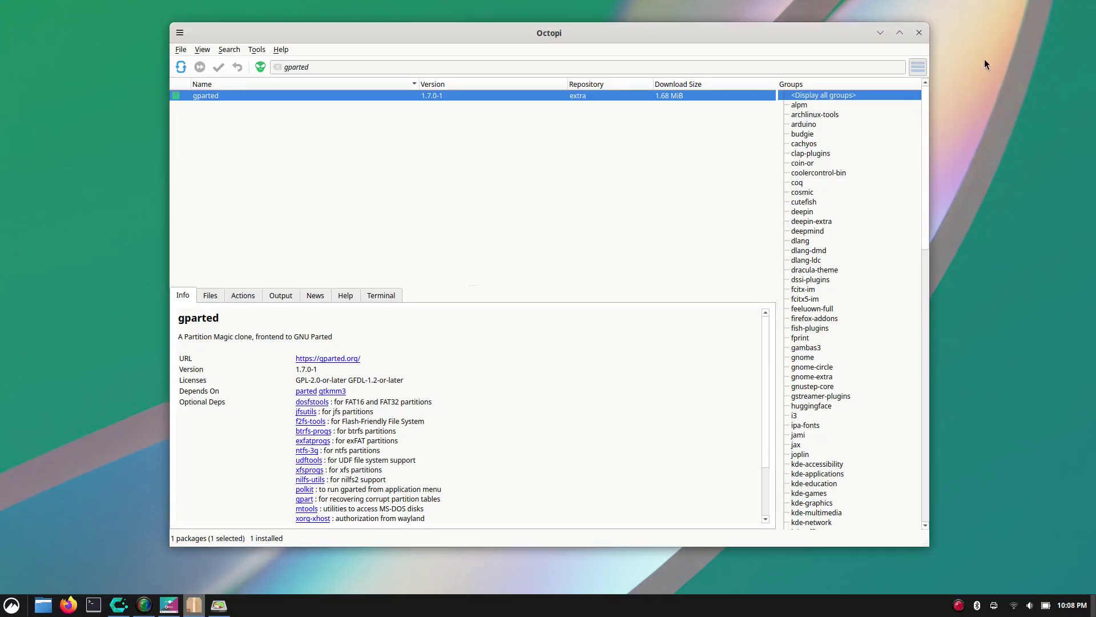
pyautogui.click(881, 32)
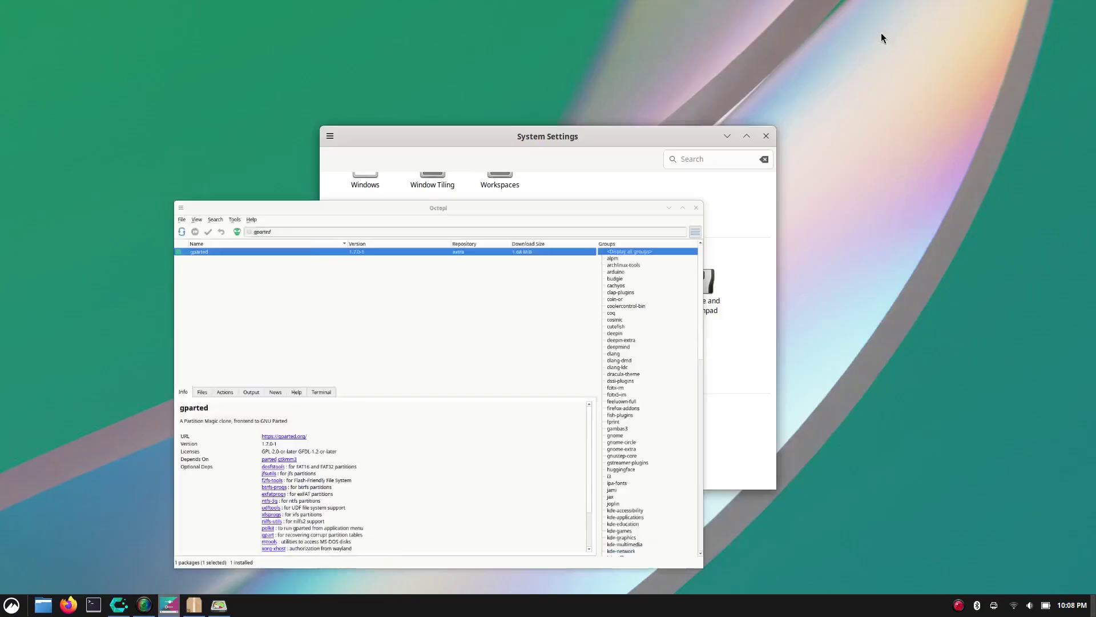